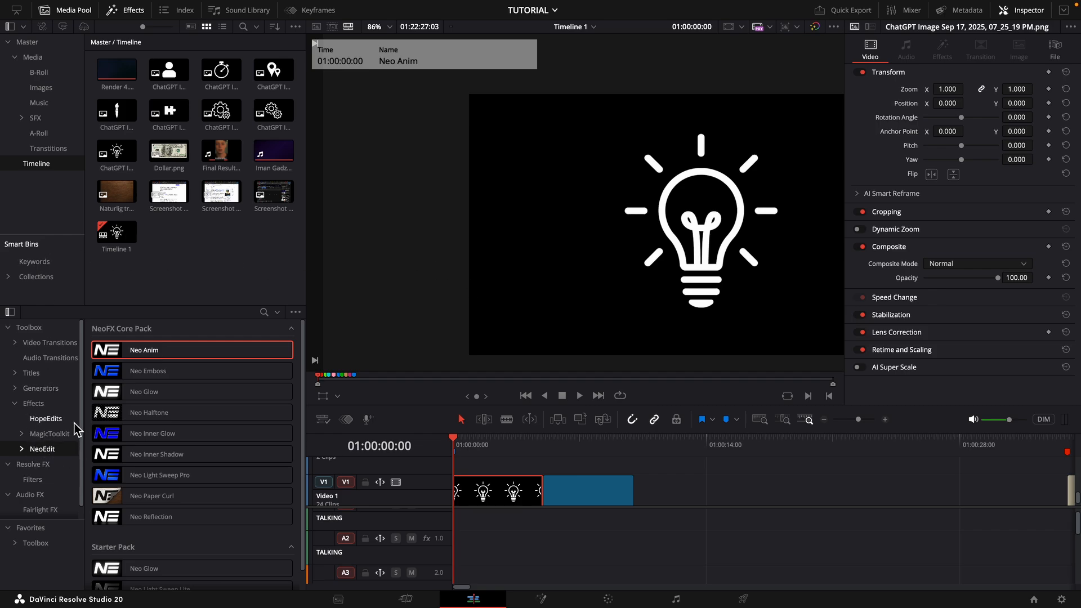
- Apply the Neo Anim effect to the light bulb clip and set its Size to 0.589, keeping Center, Pivot and Angle at their defaults
{"action": "left_click_drag", "start_coordinate": [142, 347], "coordinate": [503, 498]}
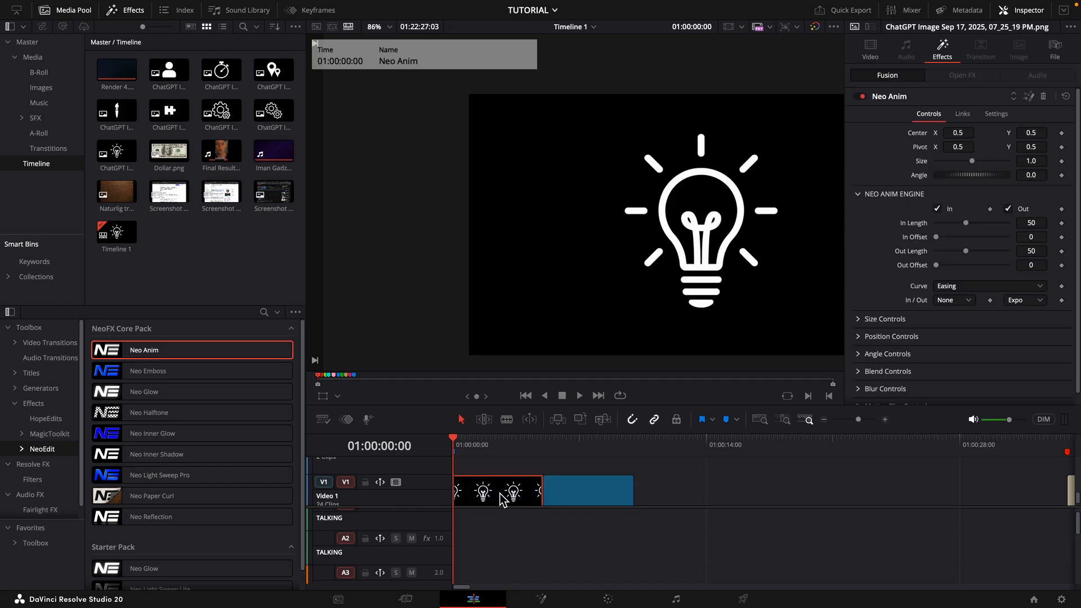
{"action": "left_click_drag", "start_coordinate": [957, 133], "coordinate": [1016, 175]}
{"action": "double_click", "coordinate": [920, 133]}
{"action": "double_click", "coordinate": [921, 149]}
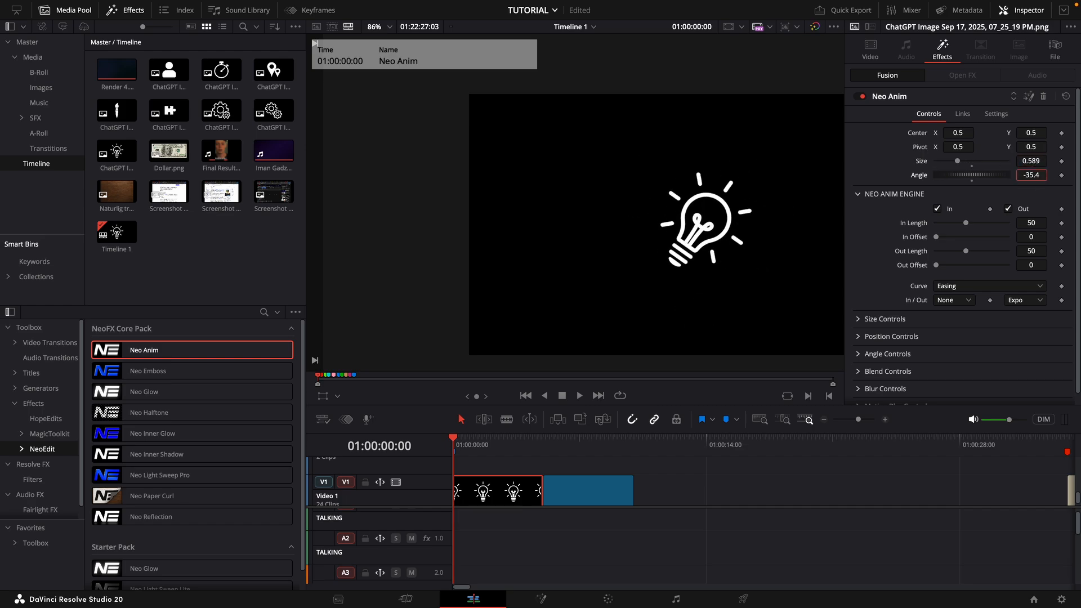
{"action": "double_click", "coordinate": [918, 174]}
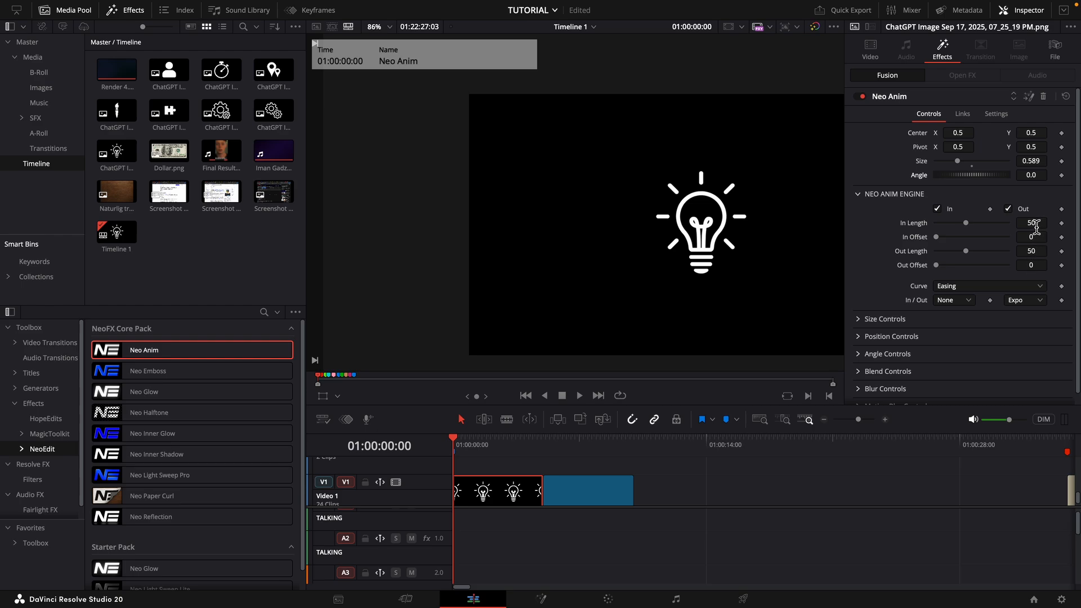
- Turn on the size animation in the Neo Anim effect and play the clip's opening
{"action": "left_click", "coordinate": [859, 320]}
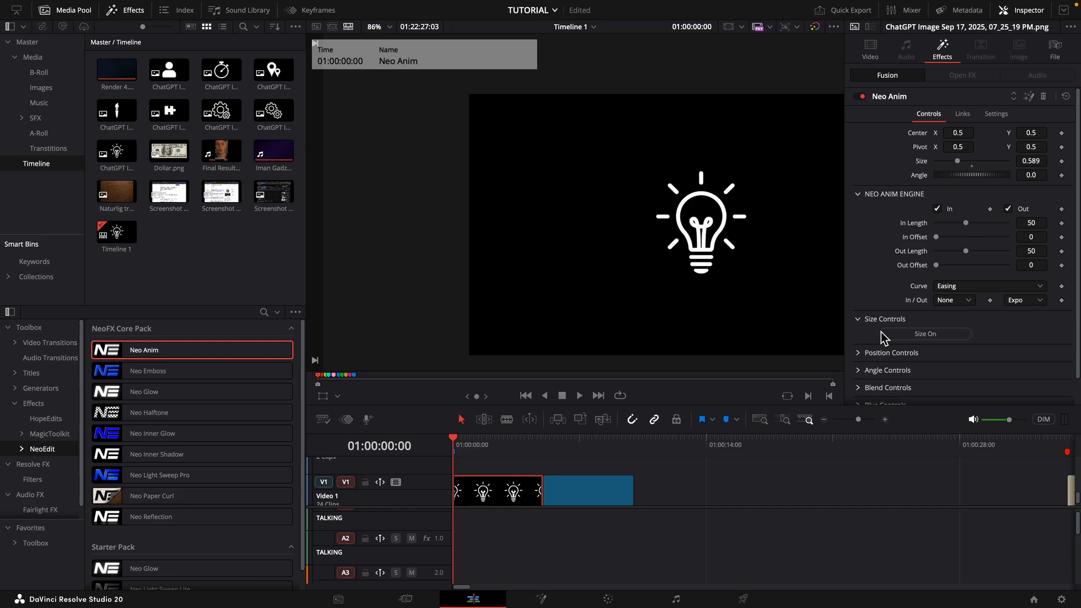
{"action": "left_click", "coordinate": [886, 332]}
{"action": "key", "text": "space"}
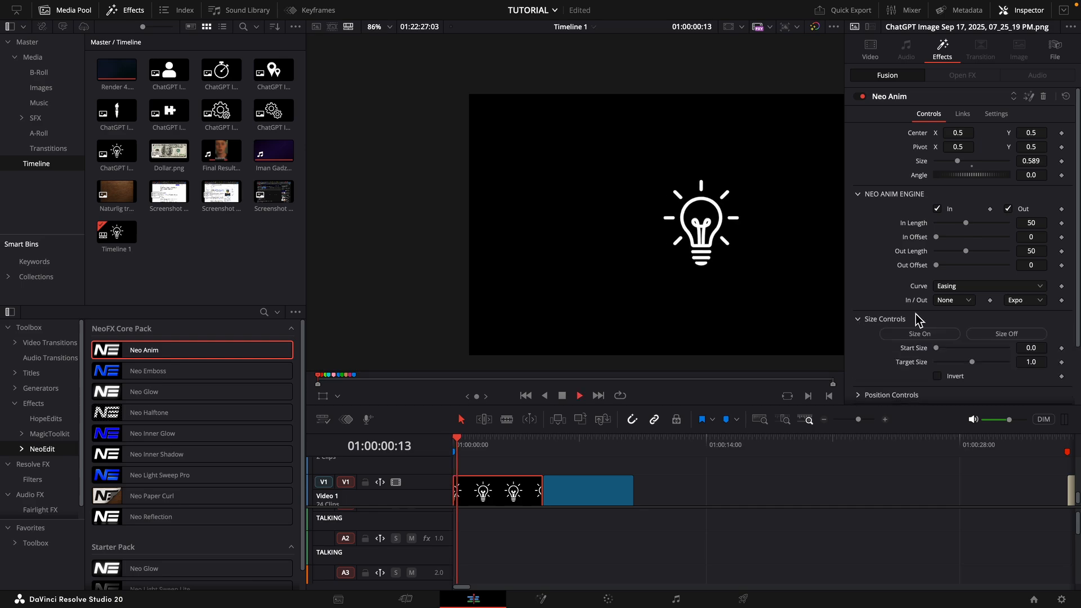
{"action": "key", "text": "space"}
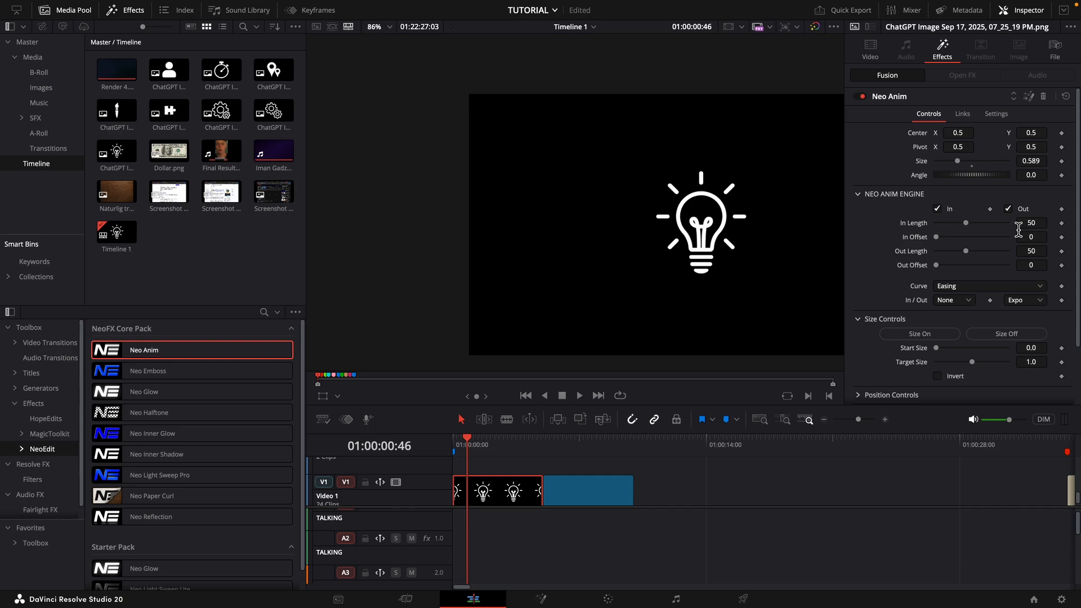
- Try an In Length of 120 and play the size animation from the start of the clip
{"action": "left_click_drag", "start_coordinate": [966, 223], "coordinate": [1070, 242]}
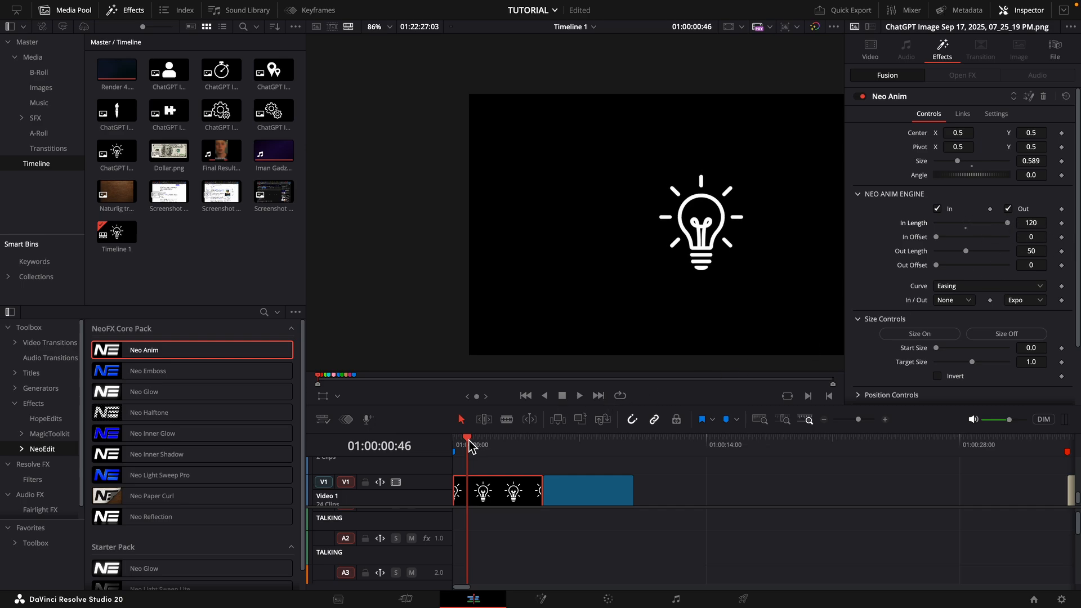
{"action": "left_click_drag", "start_coordinate": [471, 440], "coordinate": [454, 443]}
{"action": "key", "text": "space"}
- Try an In Length of 23, play the animation from the start, and restore the In Length to 50
{"action": "key", "text": "space"}
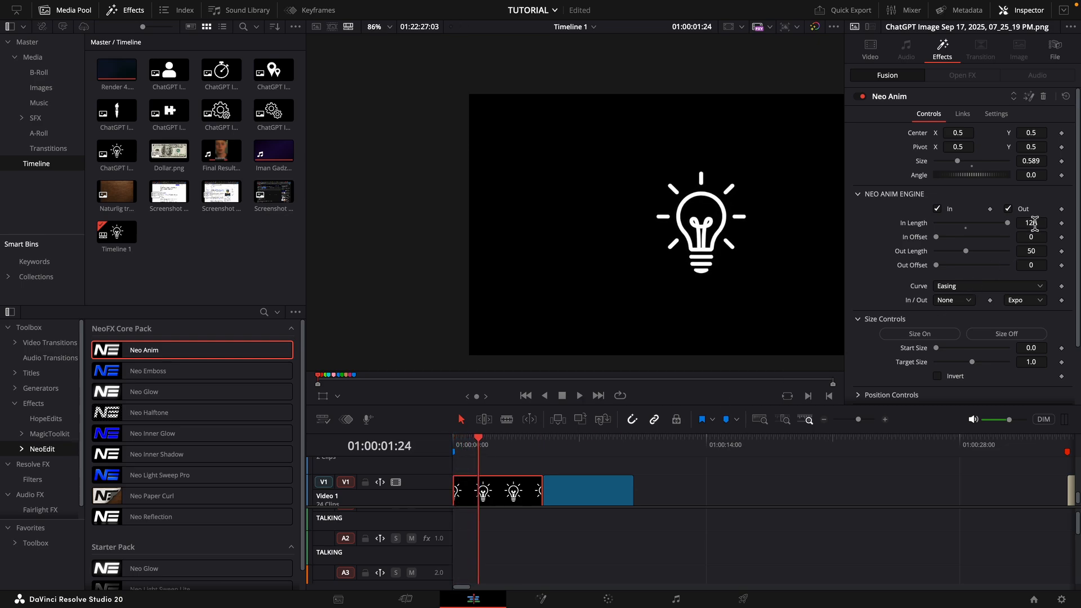
{"action": "left_click_drag", "start_coordinate": [1033, 224], "coordinate": [978, 239]}
{"action": "left_click_drag", "start_coordinate": [480, 448], "coordinate": [424, 447]}
{"action": "key", "text": "space"}
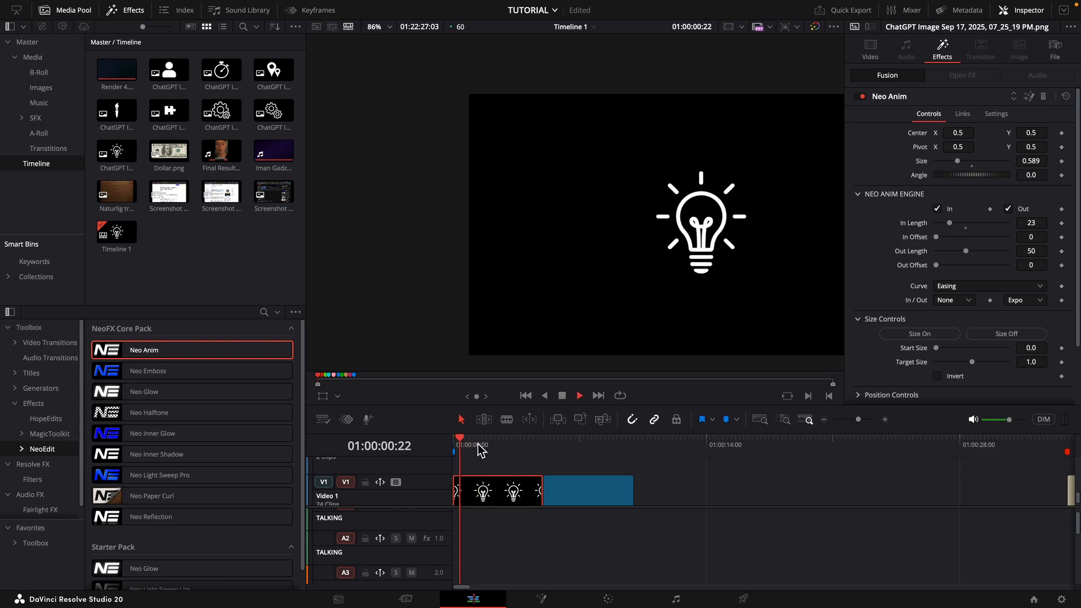
{"action": "key", "text": "space"}
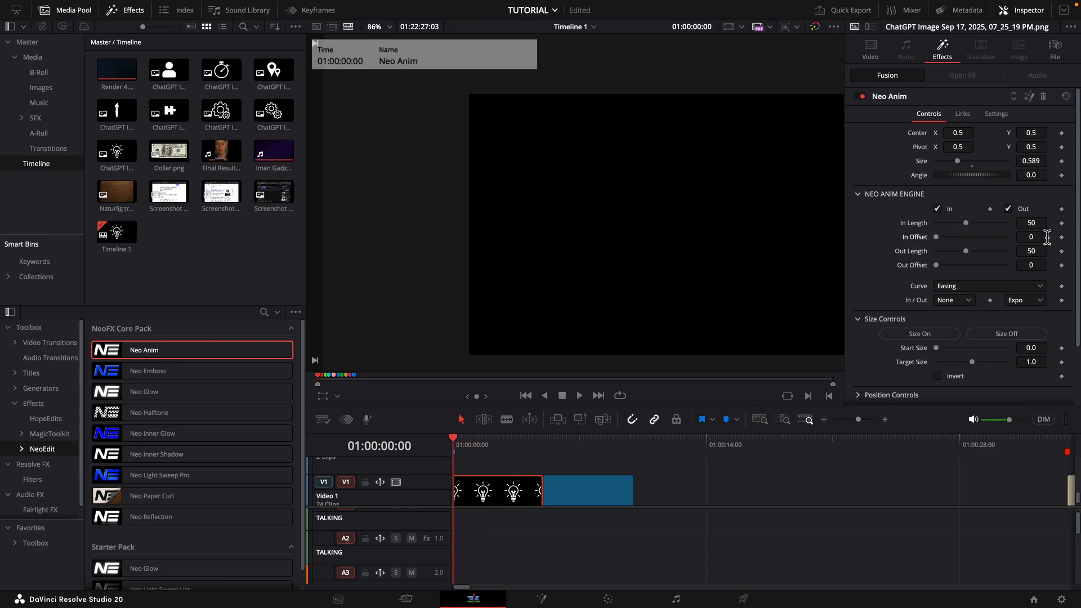
- Set the In Offset to 20 and check the delayed size animation near the start of the clip
{"action": "key", "text": "Return"}
{"action": "left_click", "coordinate": [1032, 238]}
{"action": "type", "text": "20"}
{"action": "key", "text": "Return"}
{"action": "left_click", "coordinate": [460, 448]}
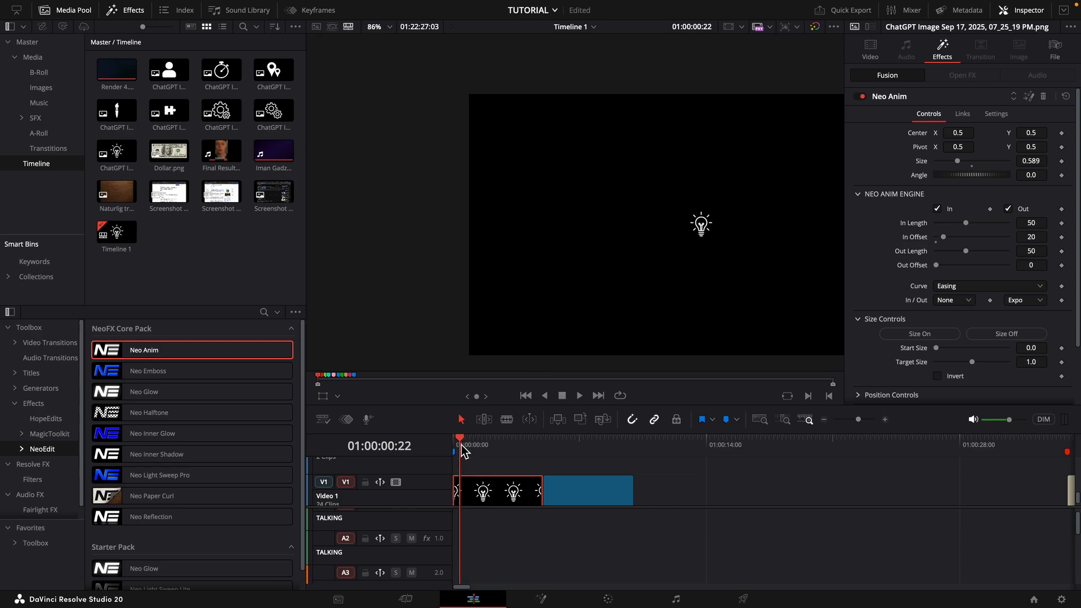
{"action": "key", "text": "Left"}
- Set the Out Offset to 20 while viewing a frame near the end of the light bulb clip
{"action": "left_click_drag", "start_coordinate": [526, 447], "coordinate": [537, 448]}
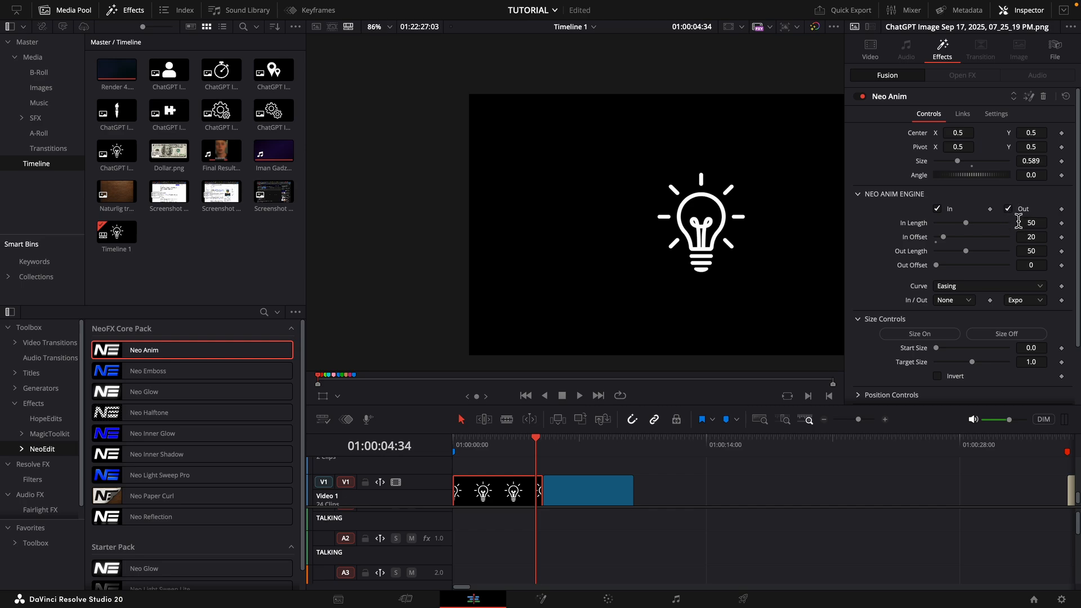
{"action": "left_click", "coordinate": [1033, 267]}
{"action": "type", "text": "20"}
{"action": "key", "text": "Tab"}
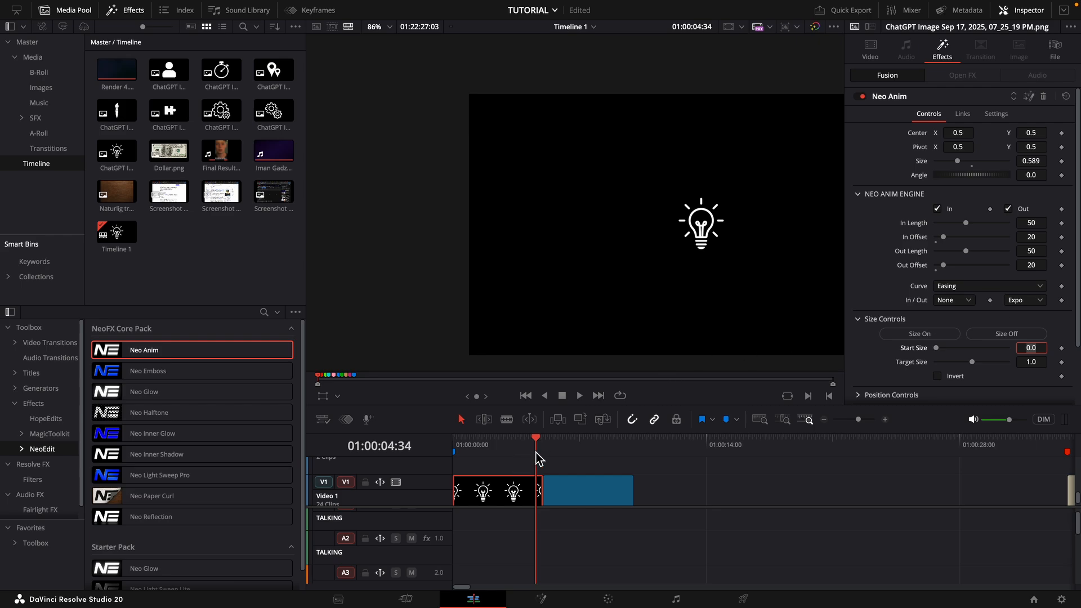
{"action": "left_click", "coordinate": [632, 502]}
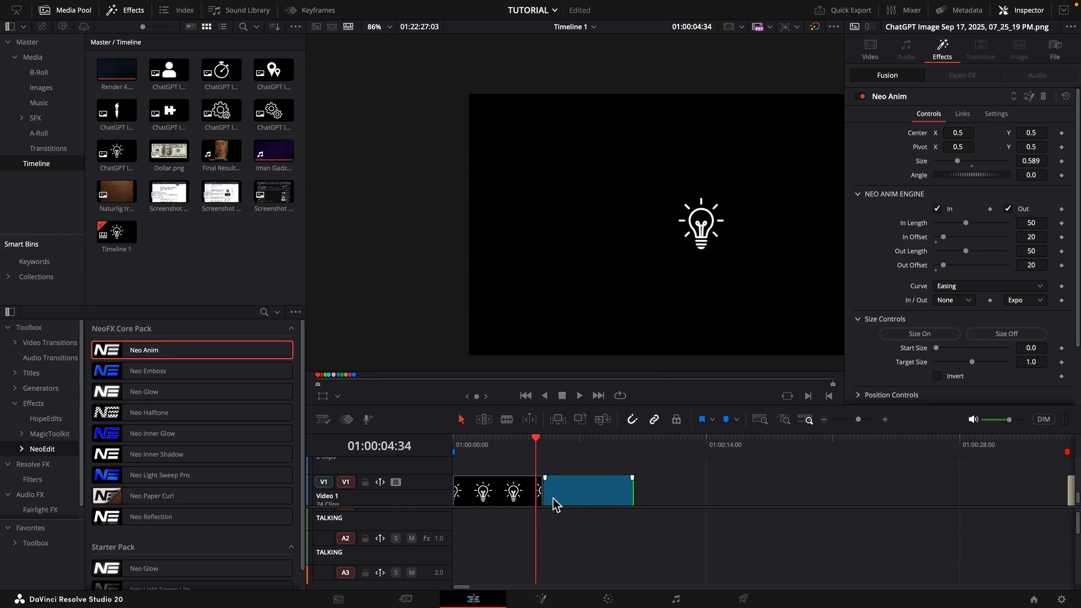
{"action": "left_click", "coordinate": [514, 497]}
- Examine the available curve types and the out easing options of the Neo Anim engine
{"action": "scroll", "coordinate": [988, 238], "scroll_direction": "down", "scroll_amount": 2}
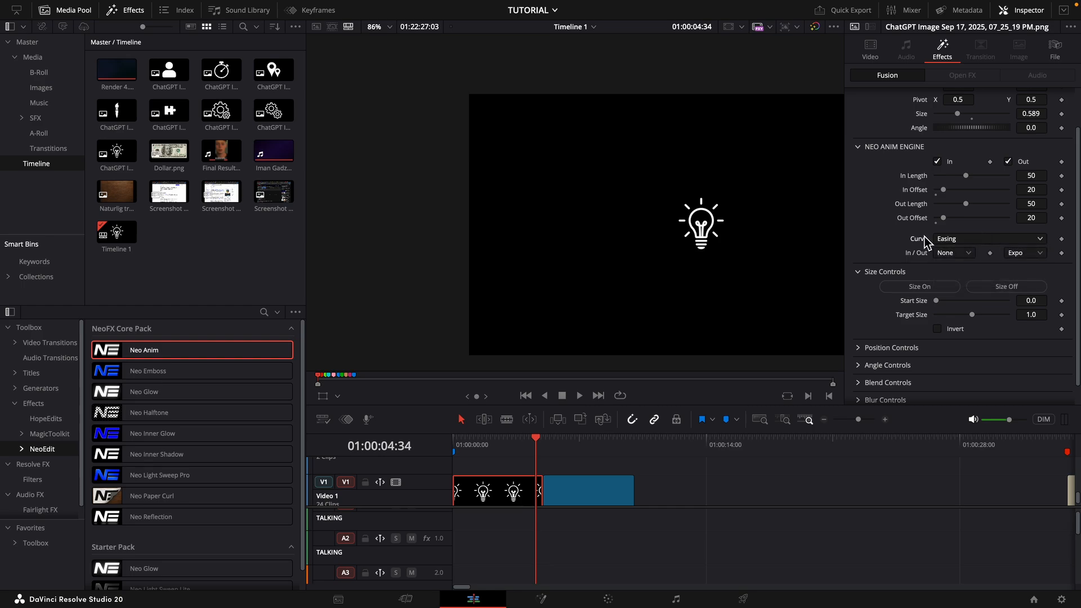
{"action": "left_click", "coordinate": [968, 241]}
{"action": "left_click", "coordinate": [971, 240]}
{"action": "left_click", "coordinate": [1025, 259]}
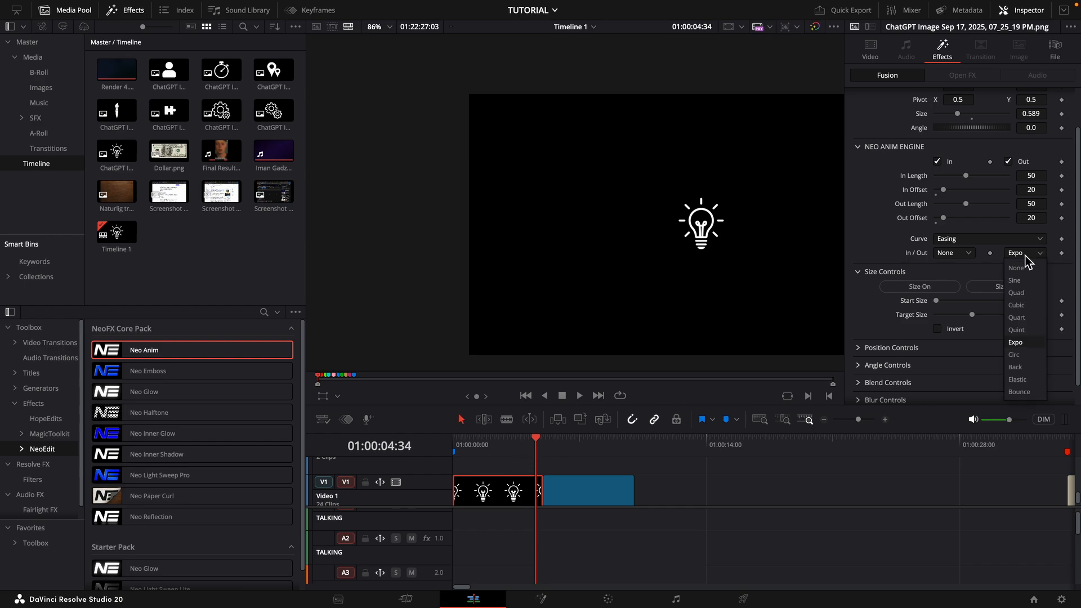
{"action": "left_click", "coordinate": [1028, 261]}
{"action": "key", "text": "Home"}
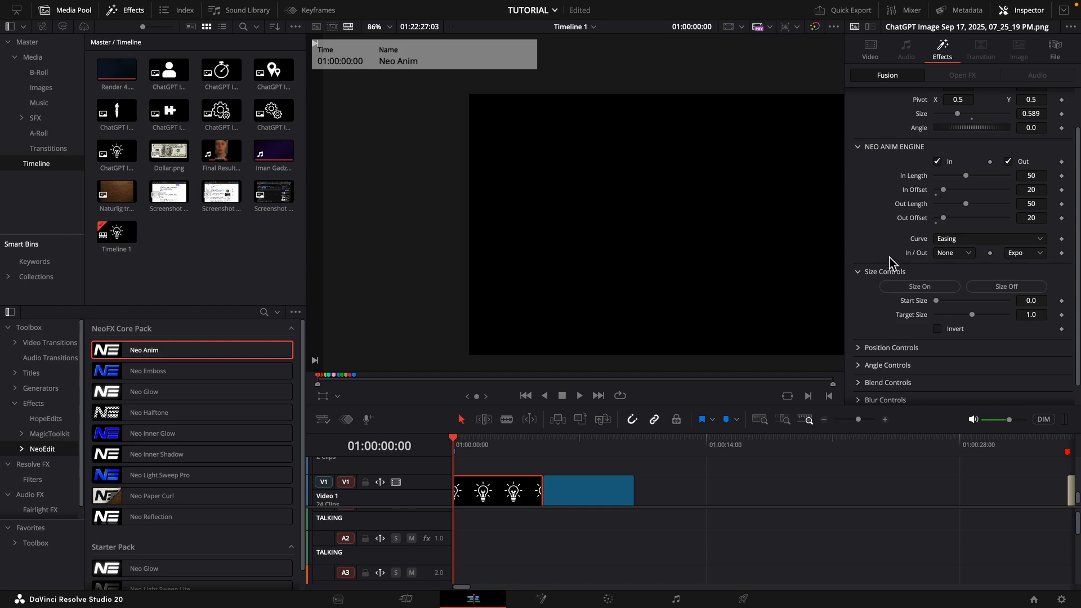
- Switch the animation curve to Custom, play the clip, and set the In Offset to 0
{"action": "left_click", "coordinate": [957, 238]}
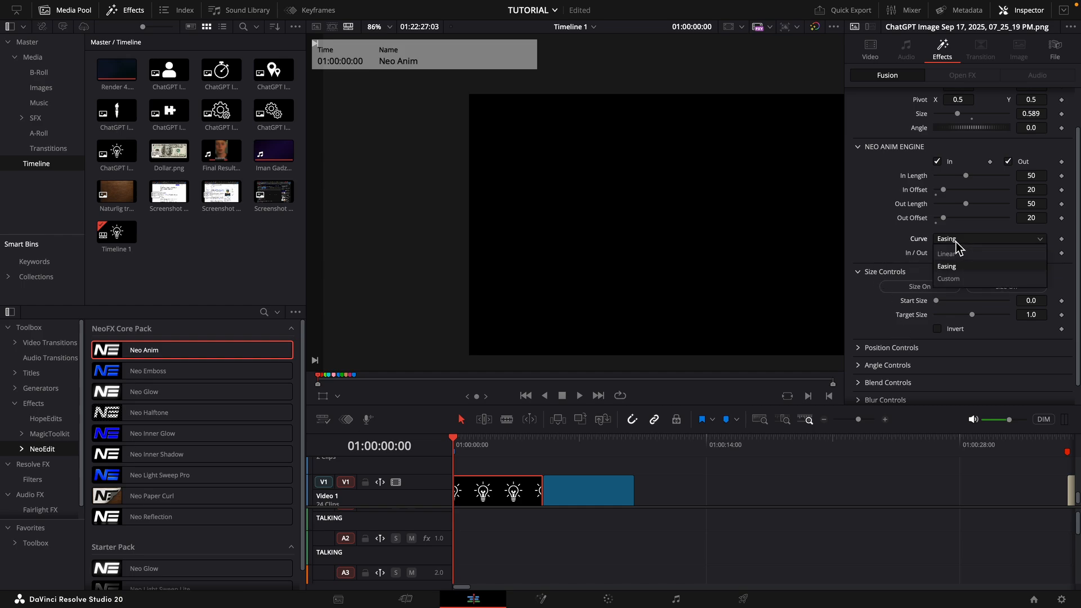
{"action": "left_click", "coordinate": [947, 279]}
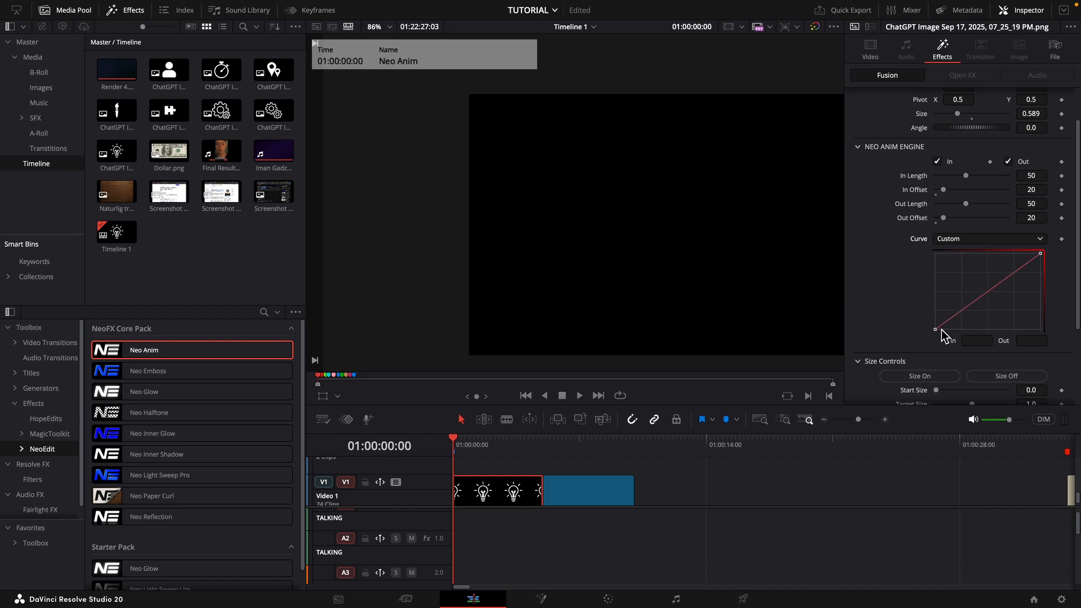
{"action": "key", "text": "space"}
{"action": "key", "text": "space"}
{"action": "left_click_drag", "start_coordinate": [943, 190], "coordinate": [915, 193]}
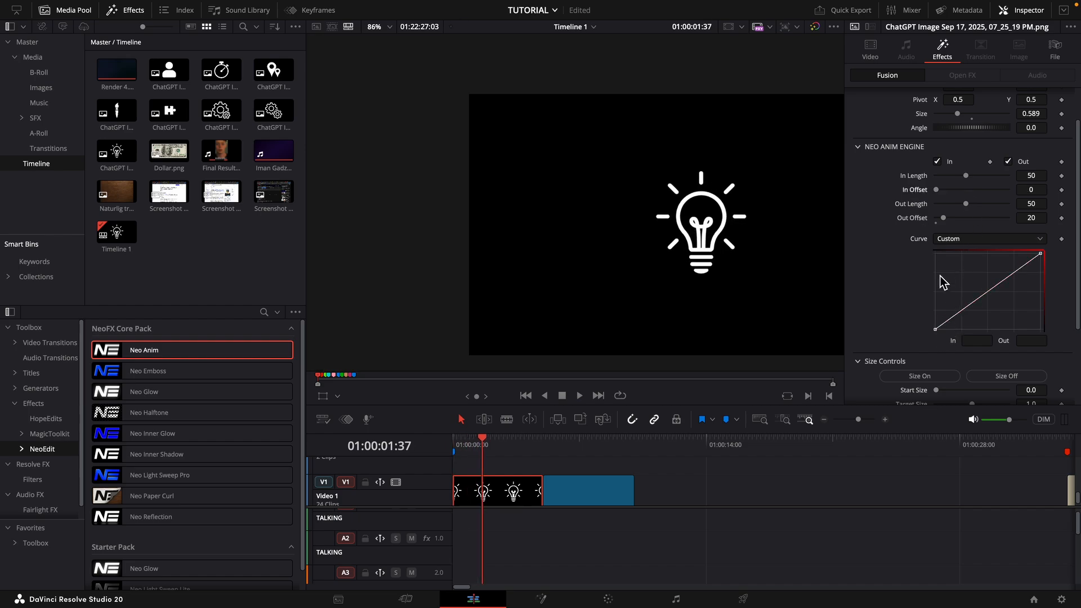
- Bend both handles of the custom curve into a steep rise with a flat finish and play the animation from the start
{"action": "left_click", "coordinate": [943, 329]}
{"action": "left_click_drag", "start_coordinate": [969, 305], "coordinate": [934, 270]}
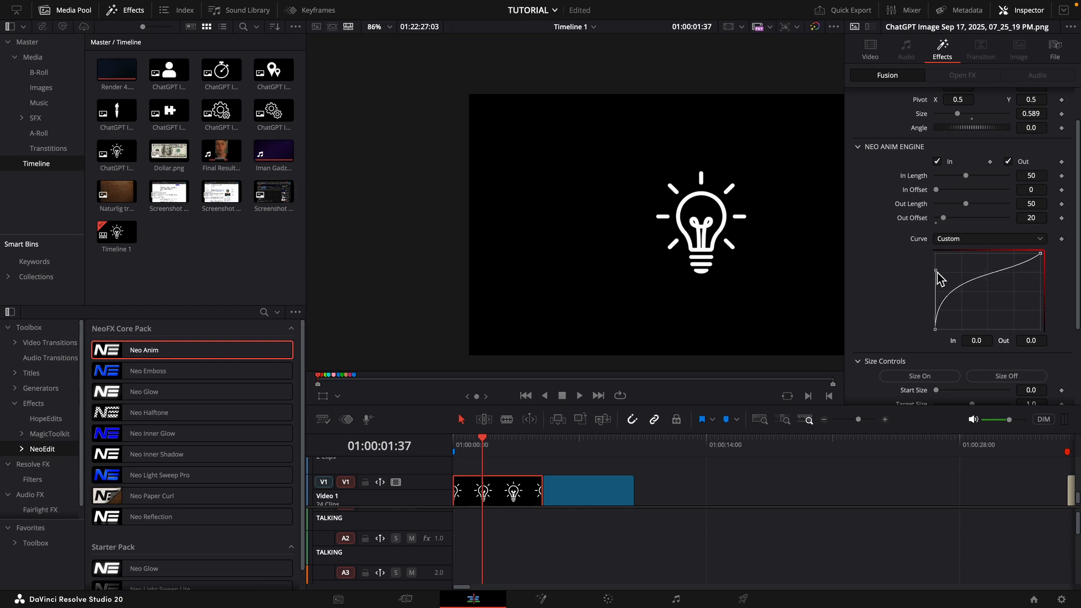
{"action": "left_click", "coordinate": [1040, 254]}
{"action": "left_click_drag", "start_coordinate": [1006, 278], "coordinate": [955, 252]}
{"action": "key", "text": "Home"}
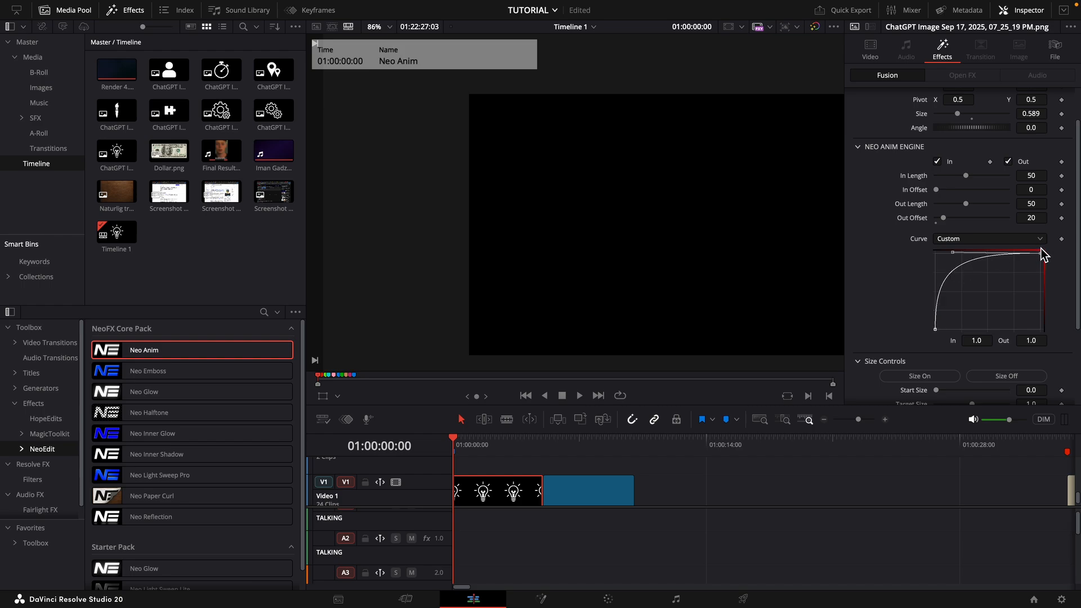
{"action": "key", "text": "space"}
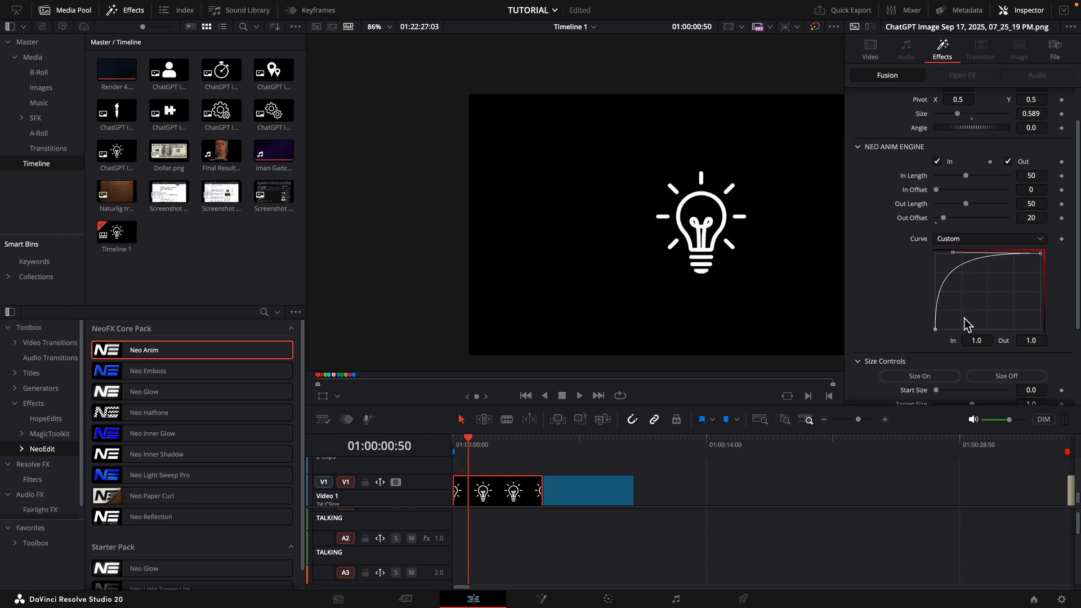
- Turn off the size animation and return the playhead to the start of the clip
{"action": "scroll", "coordinate": [995, 270], "scroll_direction": "down", "scroll_amount": 4}
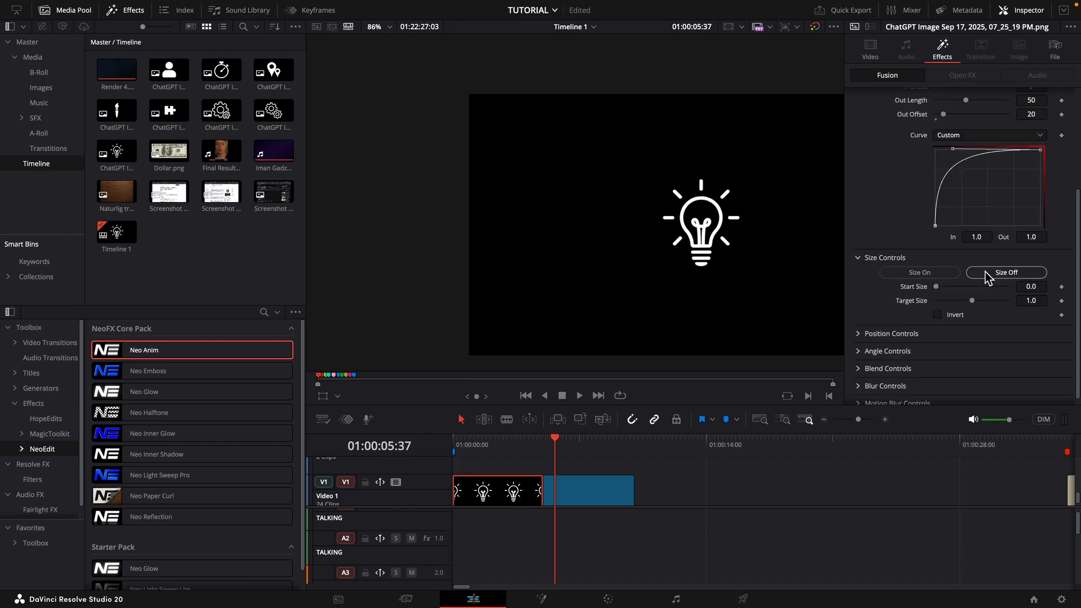
{"action": "scroll", "coordinate": [995, 265], "scroll_direction": "up", "scroll_amount": 1}
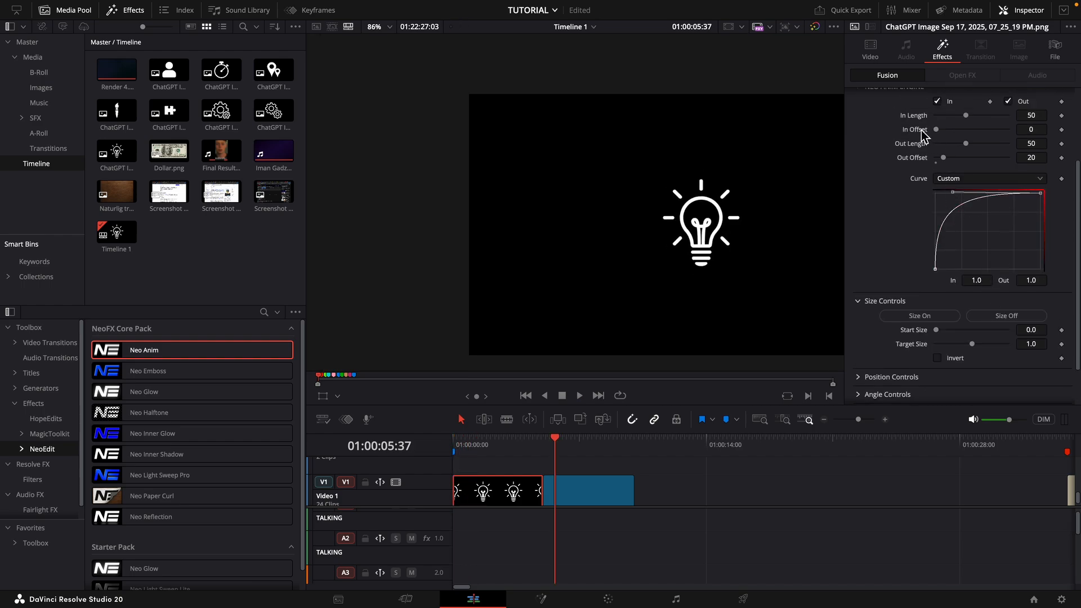
{"action": "scroll", "coordinate": [925, 138], "scroll_direction": "up", "scroll_amount": 2}
{"action": "scroll", "coordinate": [974, 337], "scroll_direction": "down", "scroll_amount": 4}
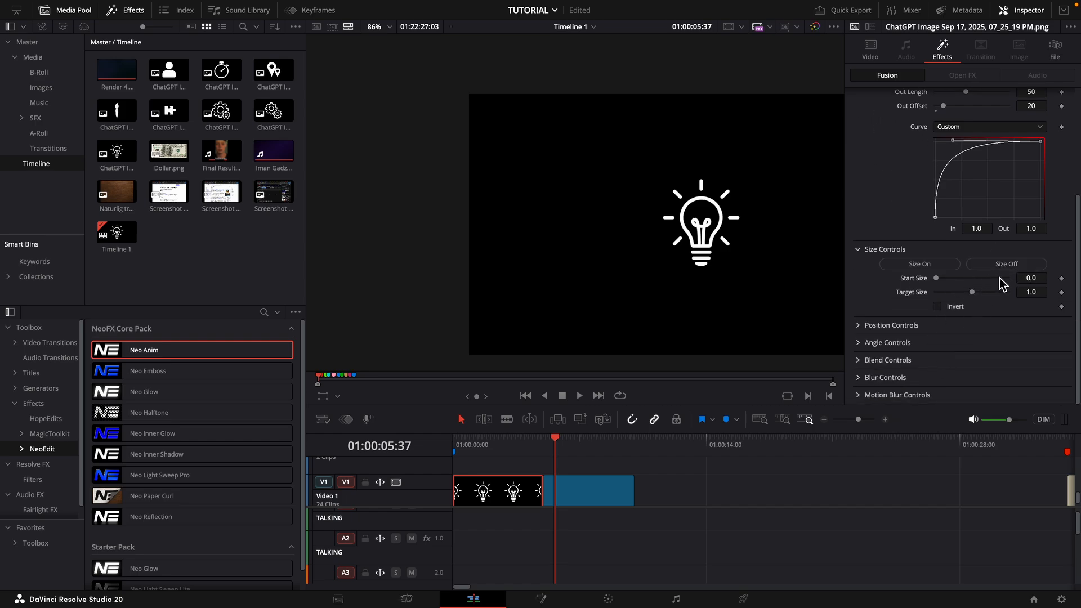
{"action": "left_click", "coordinate": [1010, 265]}
{"action": "left_click_drag", "start_coordinate": [555, 439], "coordinate": [441, 465]}
- Turn on the position animation with a Start Offset of 0.44, play it, and return to the start of the clip
{"action": "left_click", "coordinate": [858, 326]}
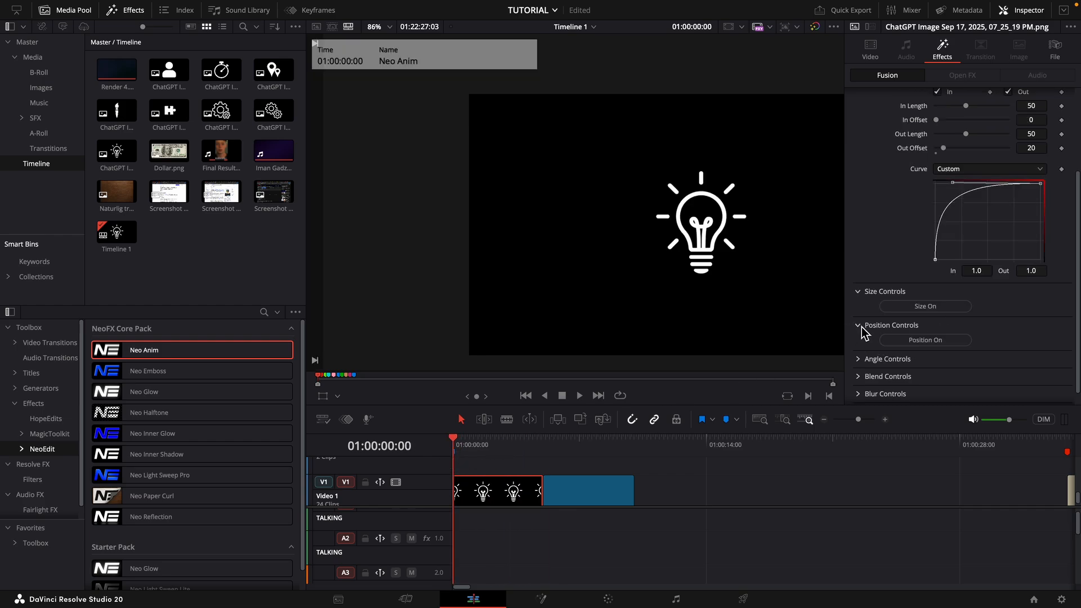
{"action": "left_click", "coordinate": [942, 336]}
{"action": "key", "text": "space"}
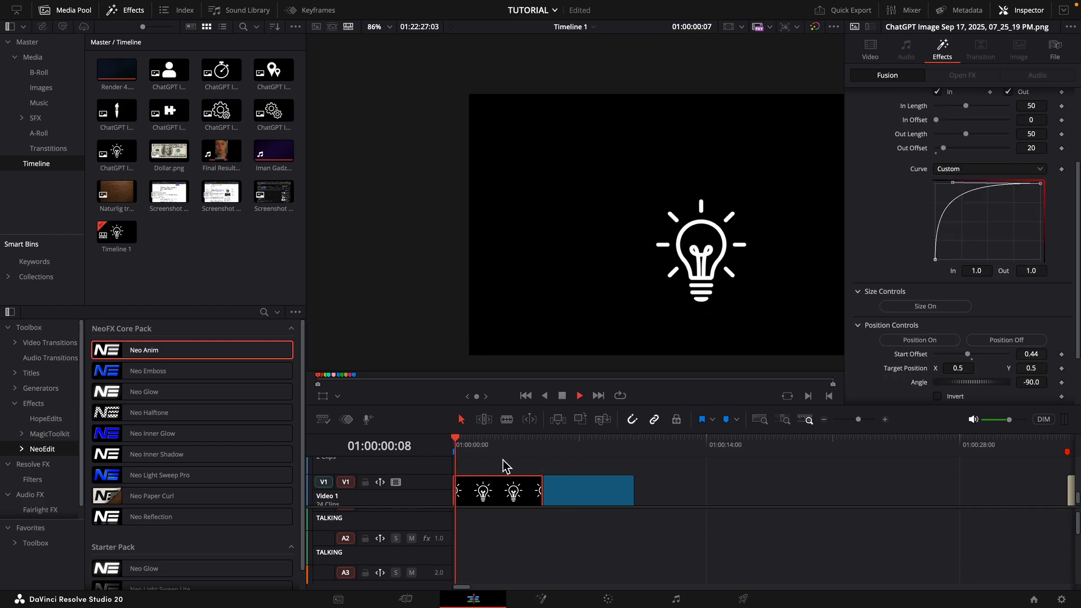
{"action": "left_click_drag", "start_coordinate": [478, 453], "coordinate": [420, 451]}
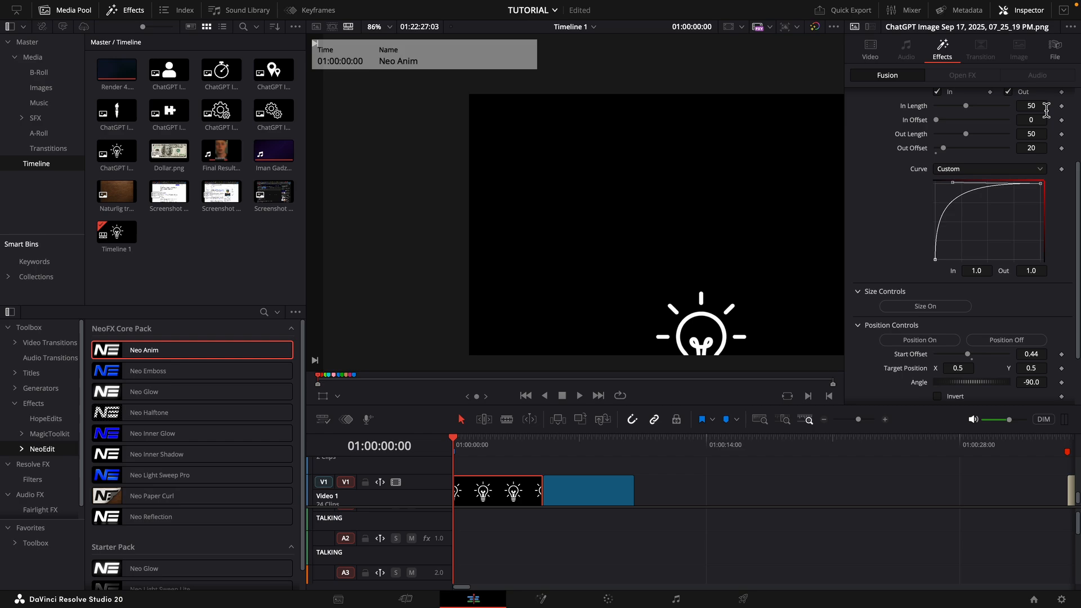
- Set the In Length to 56 and switch the animation curve back to Easing, previewing the position animation
{"action": "left_click_drag", "start_coordinate": [1034, 105], "coordinate": [1041, 106]}
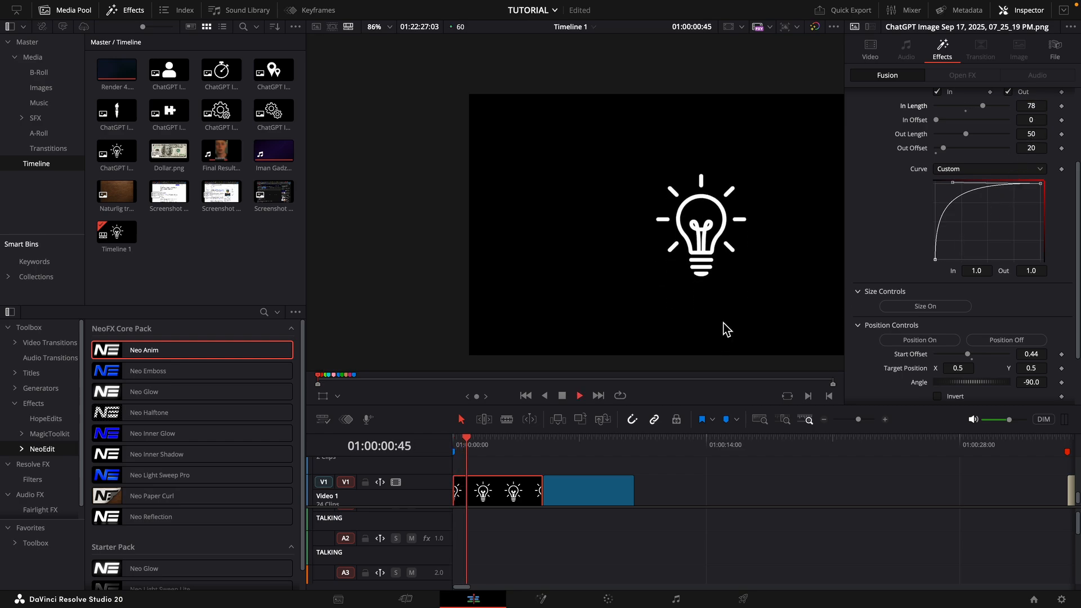
{"action": "left_click", "coordinate": [981, 168]}
{"action": "left_click", "coordinate": [947, 196]}
{"action": "key", "text": "space"}
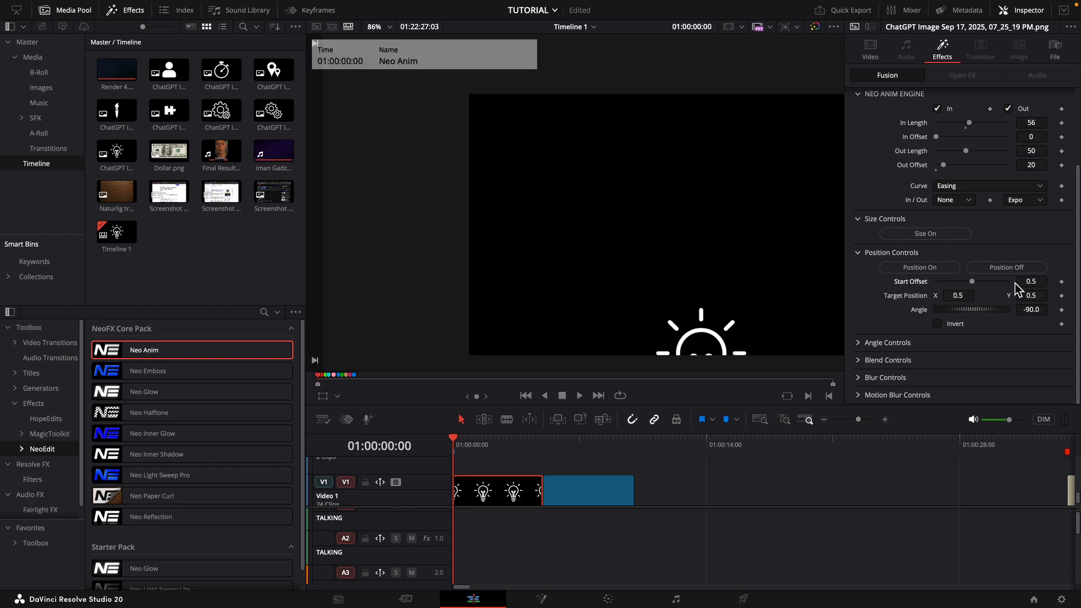
- Set the position Start Offset to 0.733 and reset the Target Position after trying a Y value of 0.556
{"action": "mouse_move", "coordinate": [1025, 282]}
{"action": "left_mouse_down"}
{"action": "mouse_move", "coordinate": [1057, 281]}
{"action": "mouse_move", "coordinate": [1044, 297]}
{"action": "mouse_move", "coordinate": [1021, 297]}
{"action": "left_mouse_up"}
{"action": "key", "text": "space"}
{"action": "key", "text": "space"}
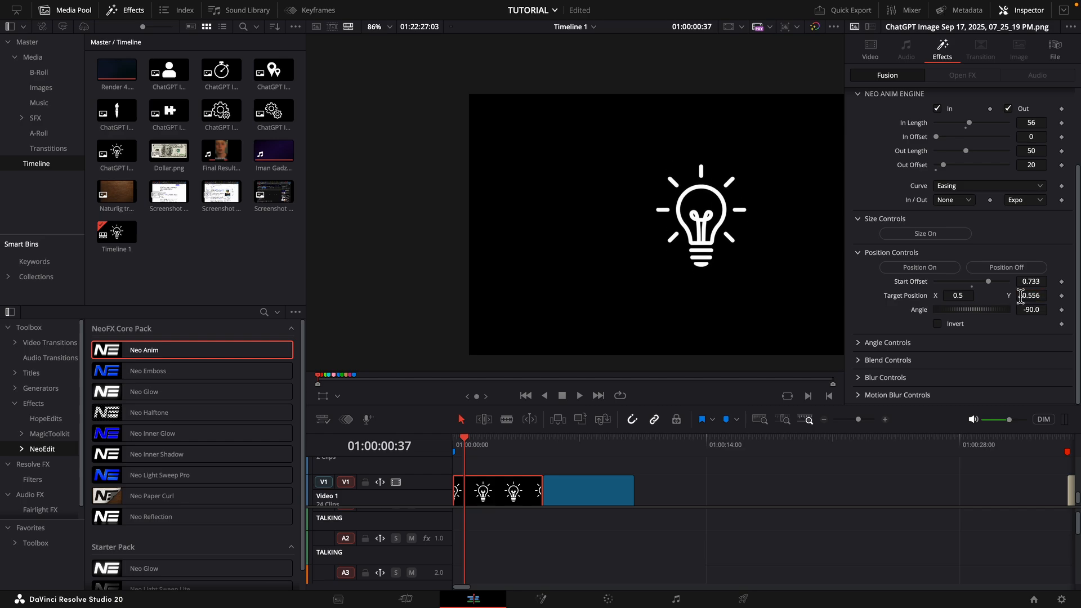
{"action": "double_click", "coordinate": [906, 299]}
- Play the position animation from the start of the clip to check the upward entrance
{"action": "scroll", "coordinate": [976, 194], "scroll_direction": "up", "scroll_amount": 4}
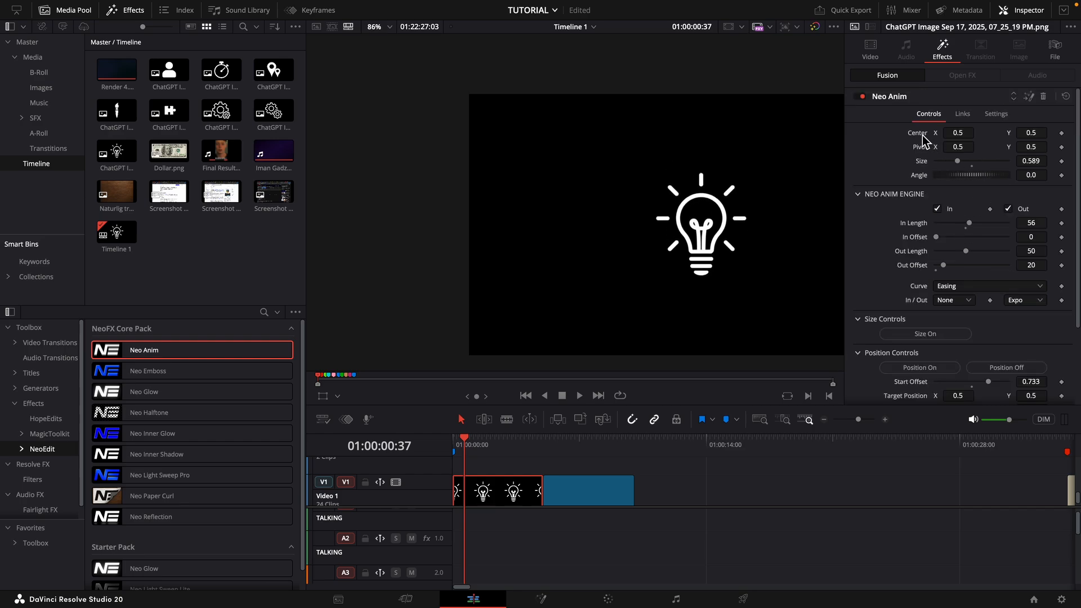
{"action": "scroll", "coordinate": [964, 340], "scroll_direction": "down", "scroll_amount": 3}
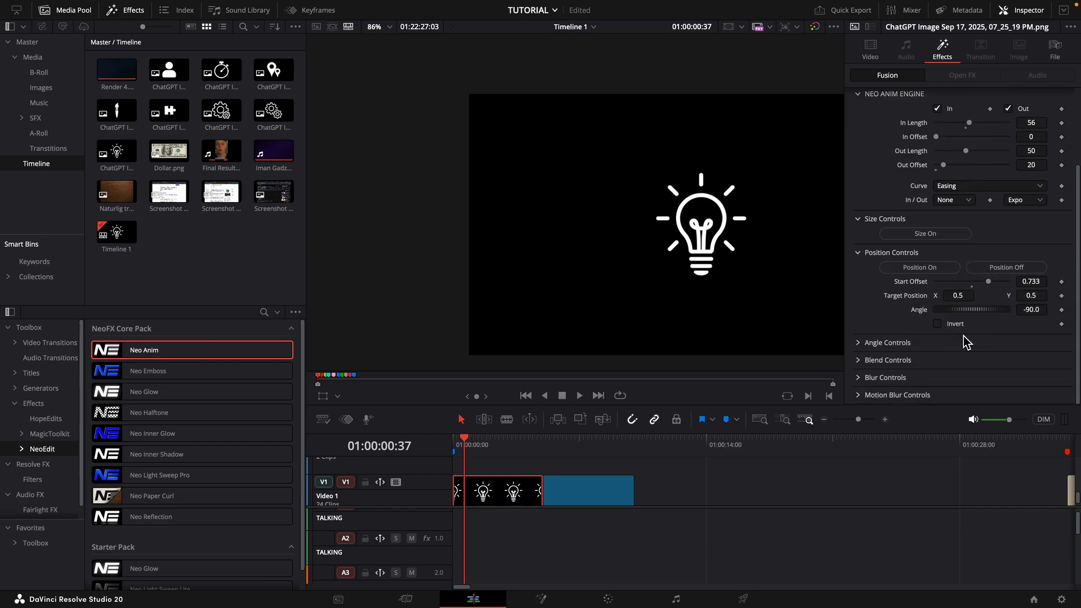
{"action": "left_click_drag", "start_coordinate": [464, 446], "coordinate": [433, 451]}
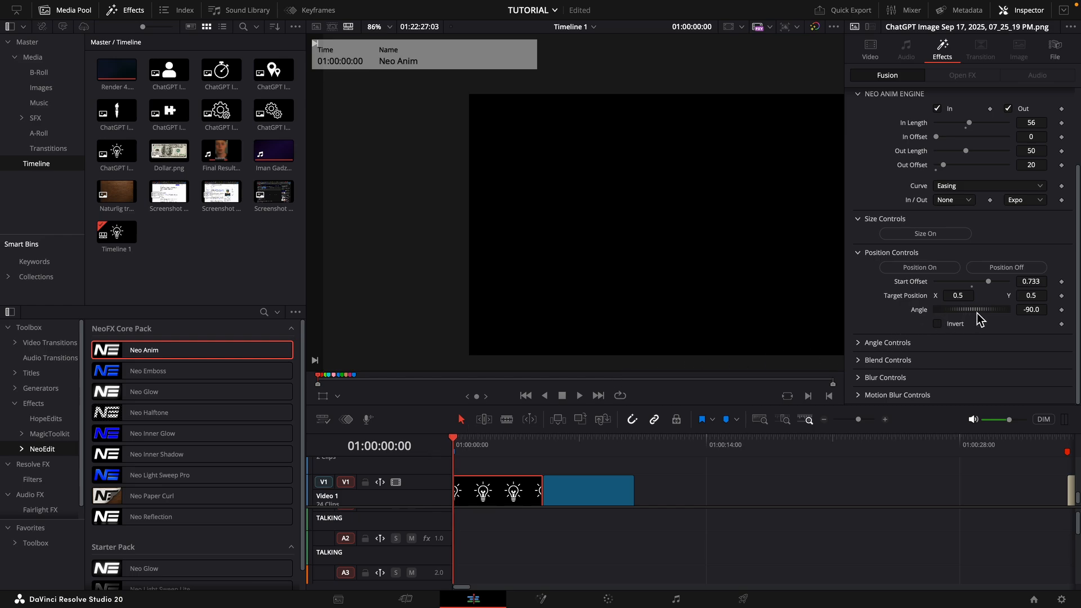
{"action": "key", "text": "space"}
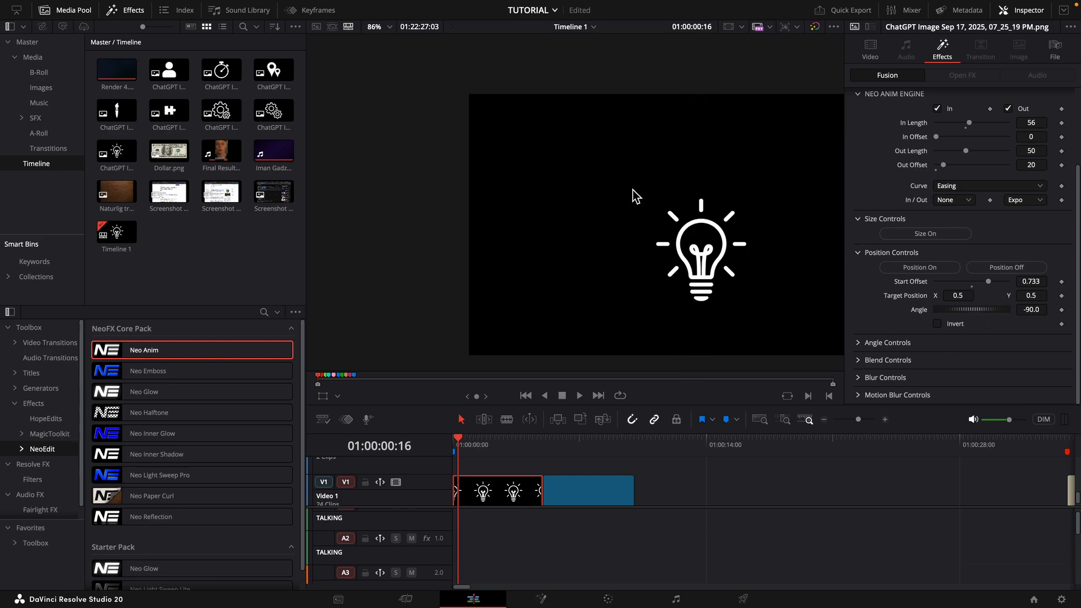
- Set the position Angle to 180 and the Start Offset to 1.1, previewing the sideways entrance of the light bulb
{"action": "left_click", "coordinate": [1040, 310]}
{"action": "key", "text": "Tab"}
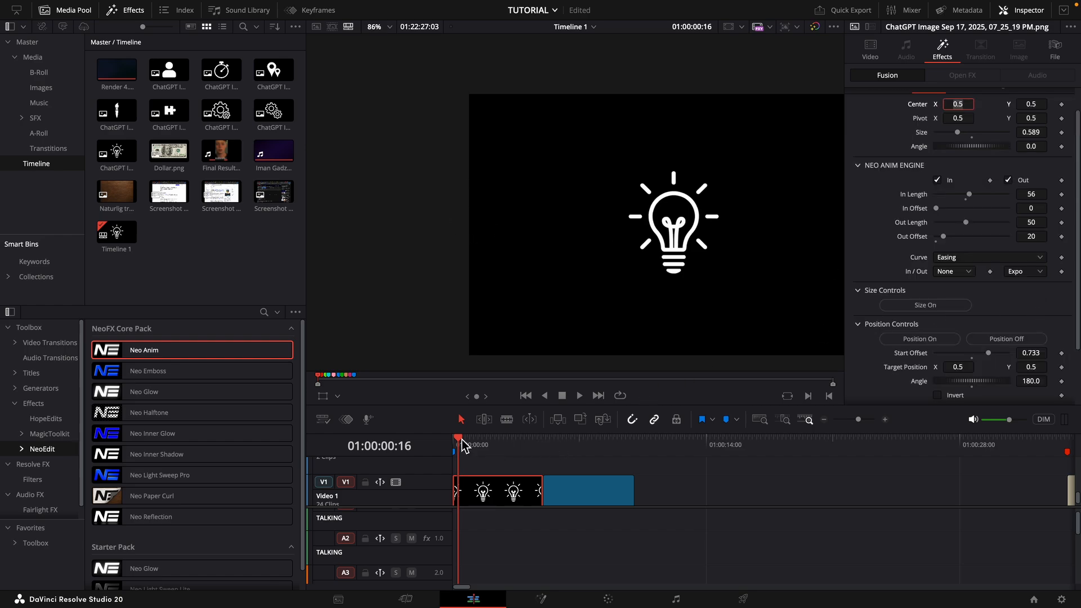
{"action": "key", "text": "space"}
{"action": "key", "text": "space"}
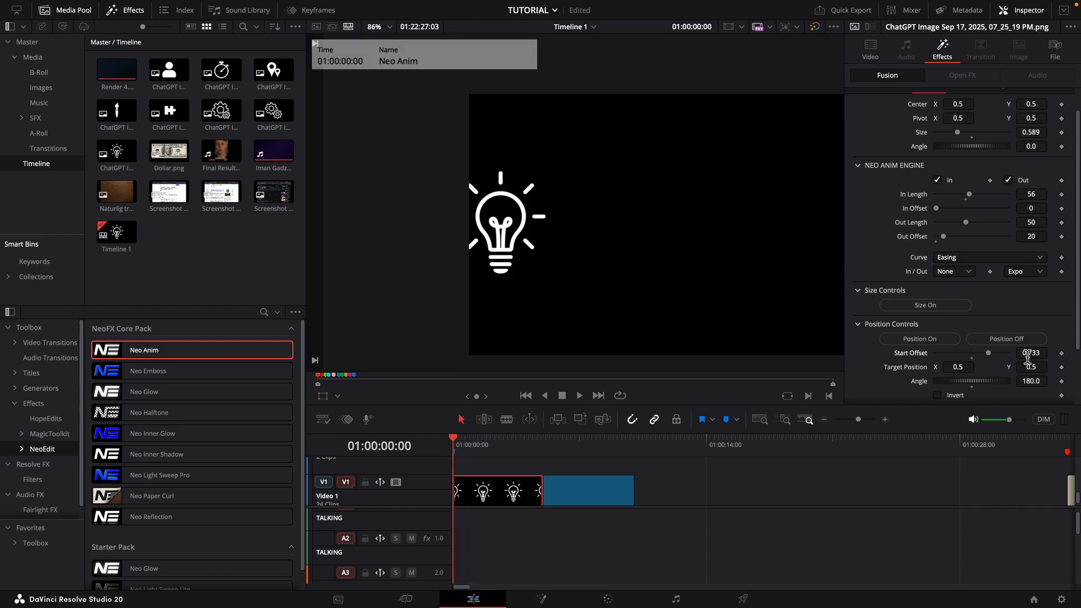
{"action": "left_click_drag", "start_coordinate": [1029, 353], "coordinate": [1067, 353]}
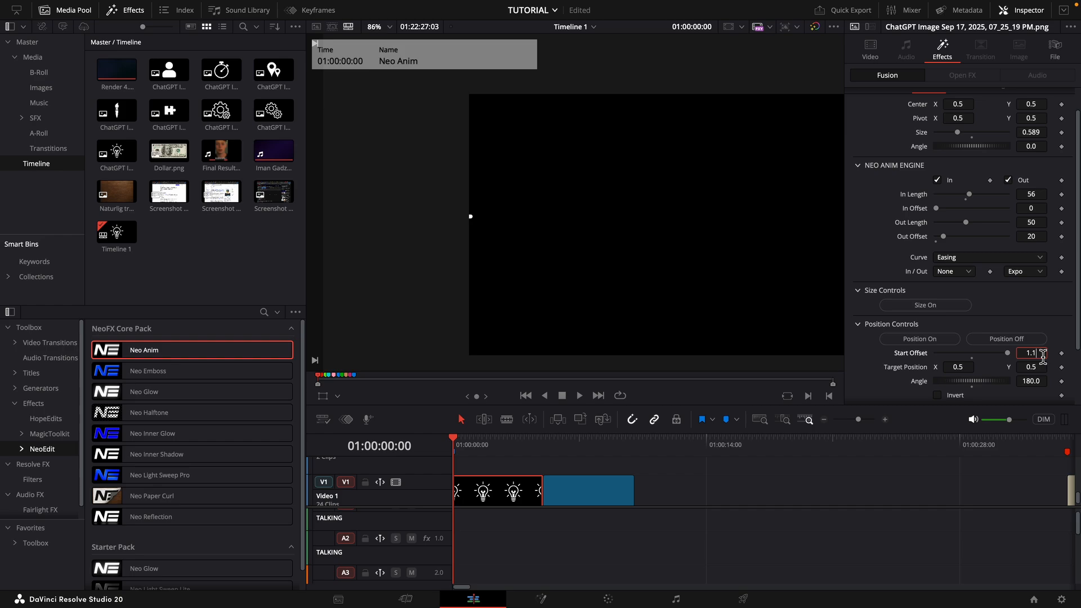
{"action": "key", "text": "space"}
- Turn off the position animation, turn on the angle animation and play it from the start of the clip
{"action": "scroll", "coordinate": [892, 306], "scroll_direction": "down", "scroll_amount": 2}
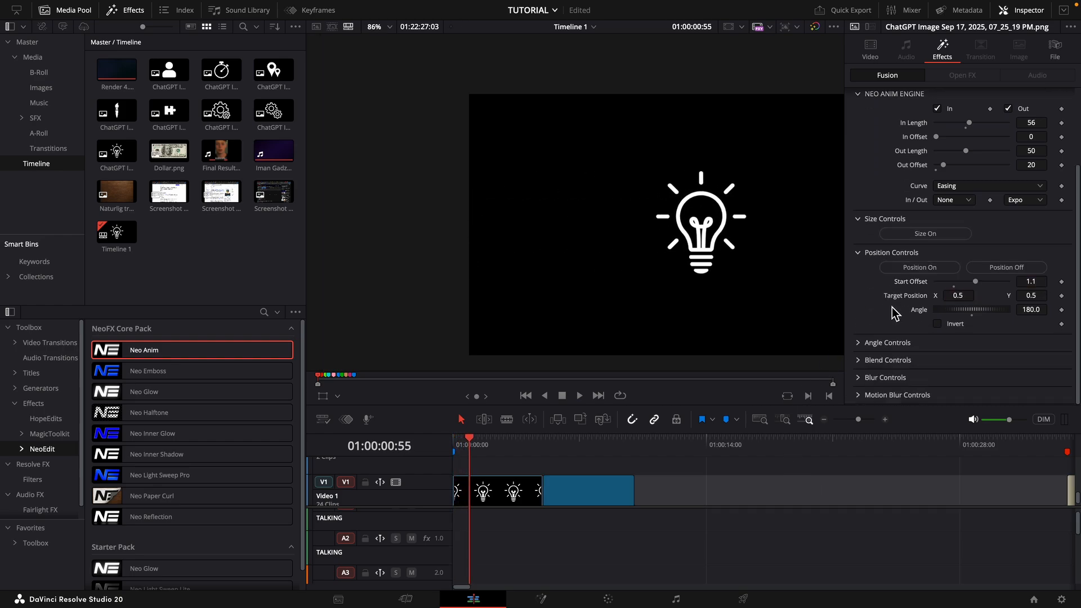
{"action": "left_click", "coordinate": [860, 343]}
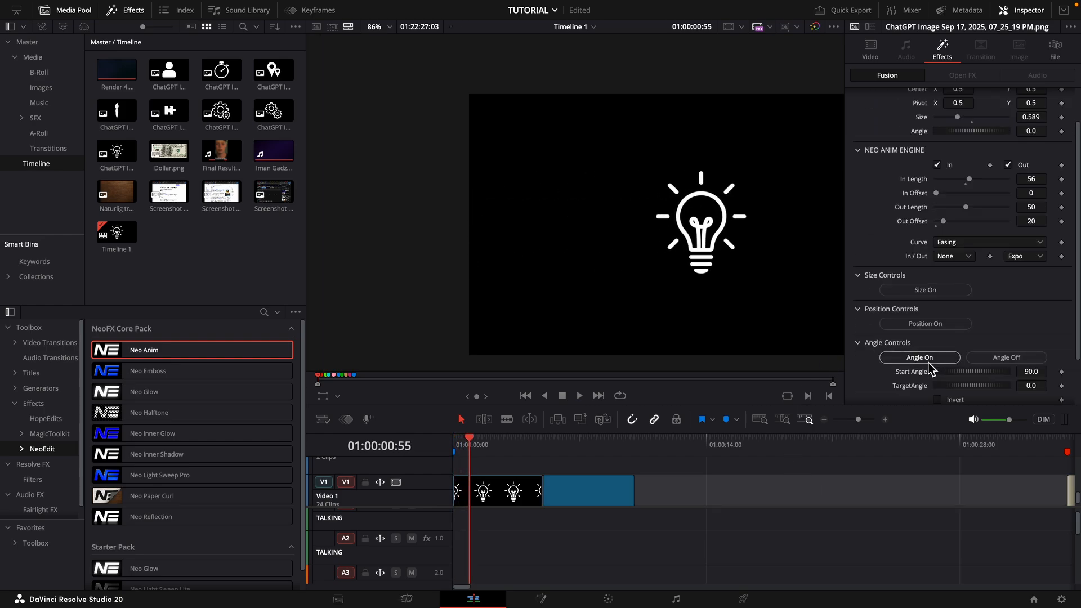
{"action": "left_click", "coordinate": [928, 360]}
{"action": "left_click", "coordinate": [451, 444]}
{"action": "key", "text": "space"}
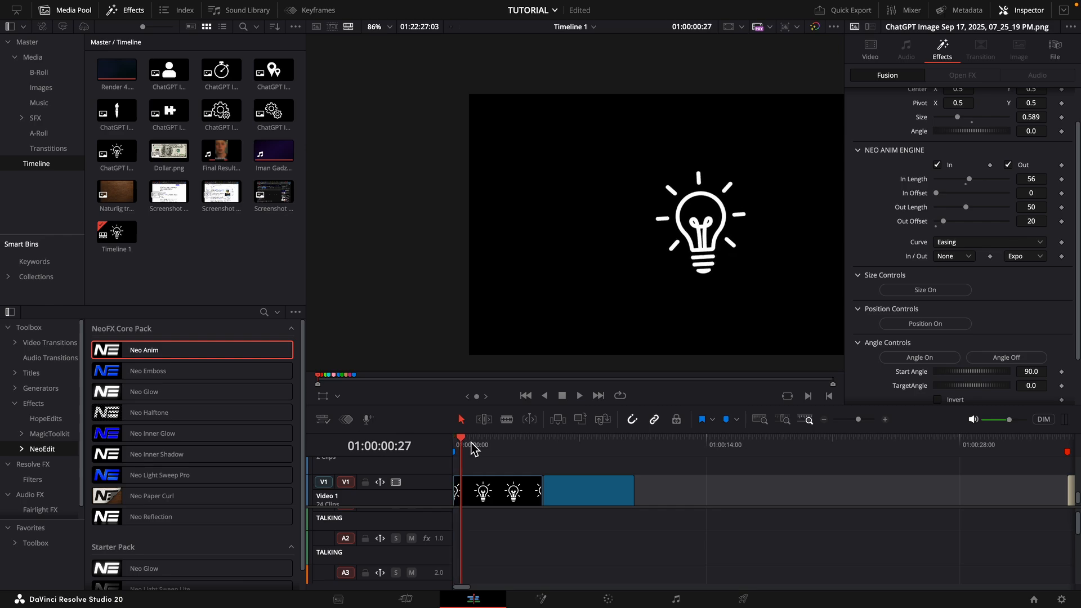
{"action": "left_click", "coordinate": [457, 444]}
{"action": "key", "text": "space"}
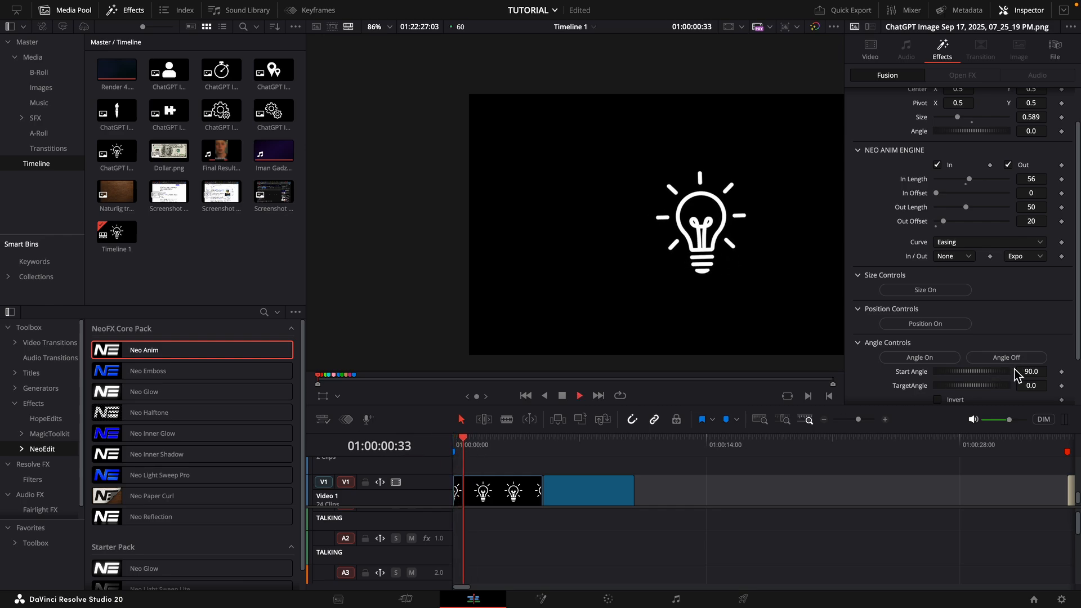
{"action": "key", "text": "space"}
- Try the size animation combined with the angle animation from the start of the clip, and turn both off
{"action": "left_click_drag", "start_coordinate": [474, 448], "coordinate": [411, 455]}
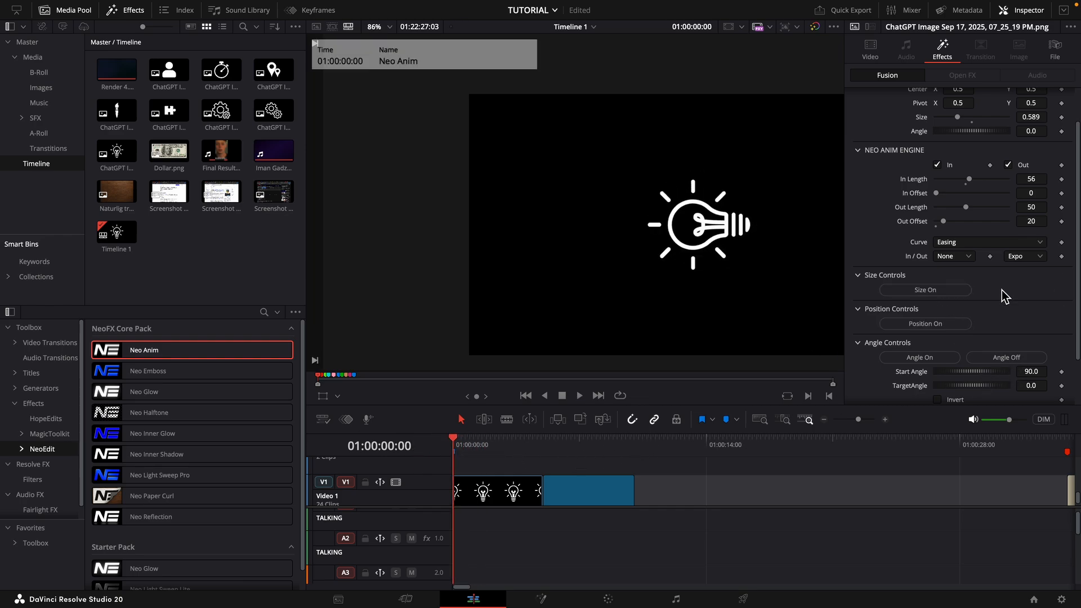
{"action": "left_click", "coordinate": [937, 291]}
{"action": "key", "text": "space"}
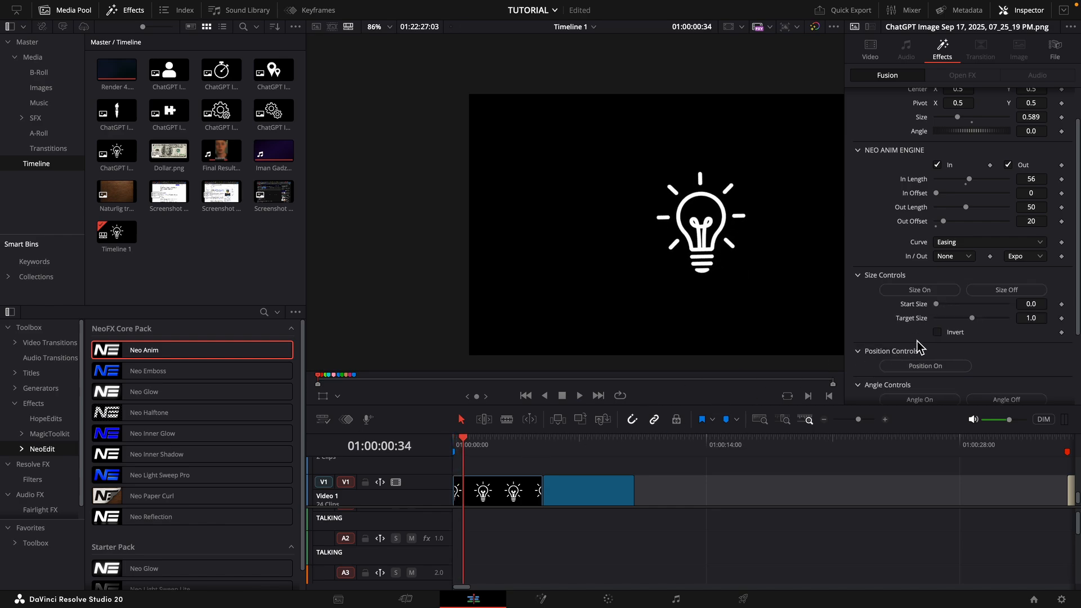
{"action": "left_click", "coordinate": [996, 290]}
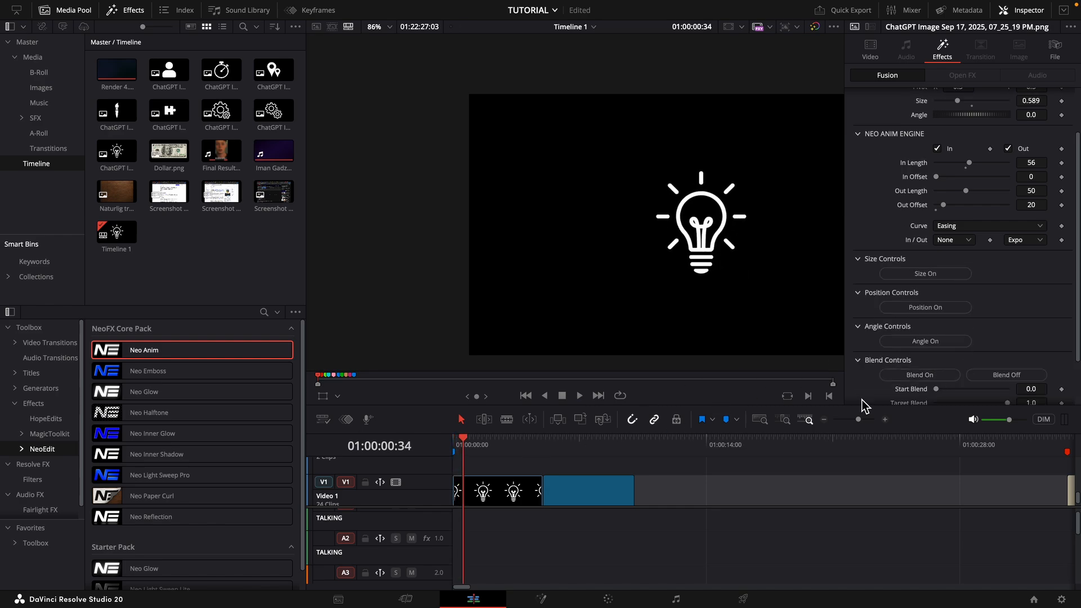
- Preview the blend animation, turn on the blur animation with it and replay the entrance from the clip's start
{"action": "key", "text": "Home"}
{"action": "key", "text": "space"}
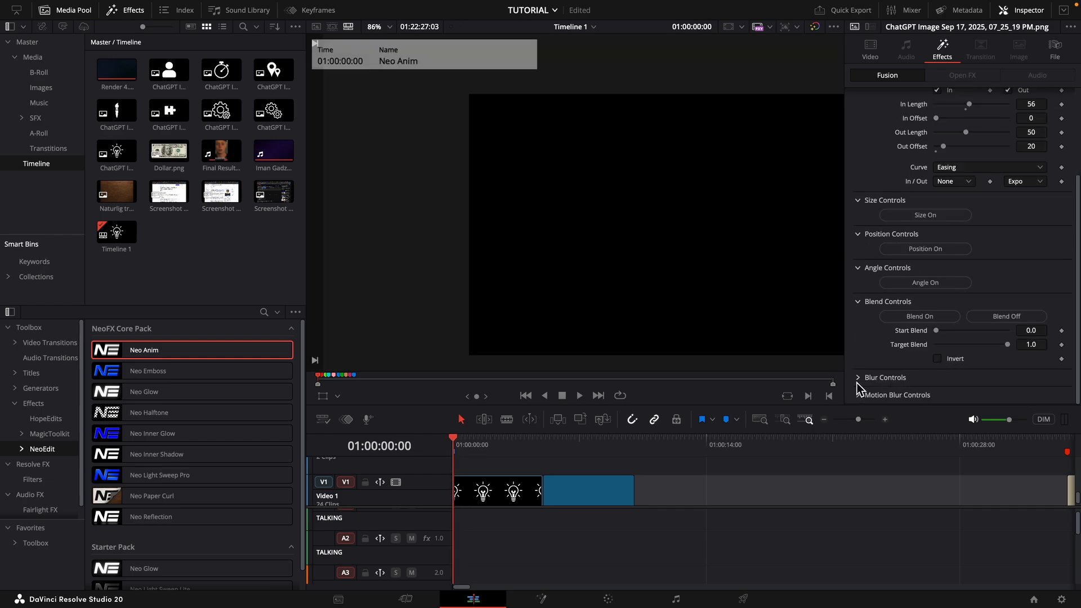
{"action": "left_click", "coordinate": [858, 377]}
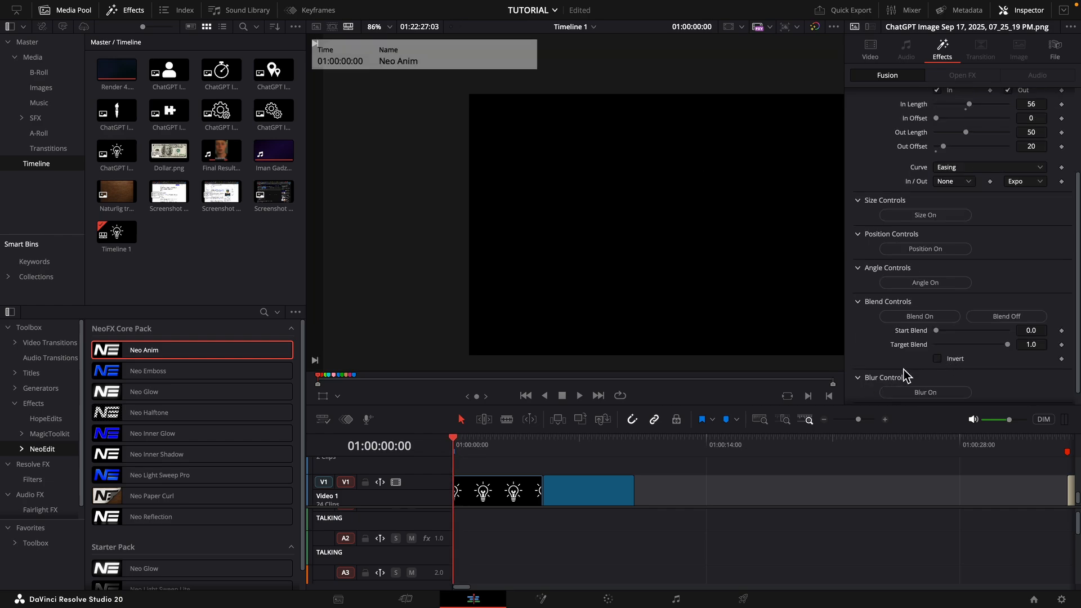
{"action": "scroll", "coordinate": [913, 375], "scroll_direction": "down", "scroll_amount": 1}
{"action": "key", "text": "space"}
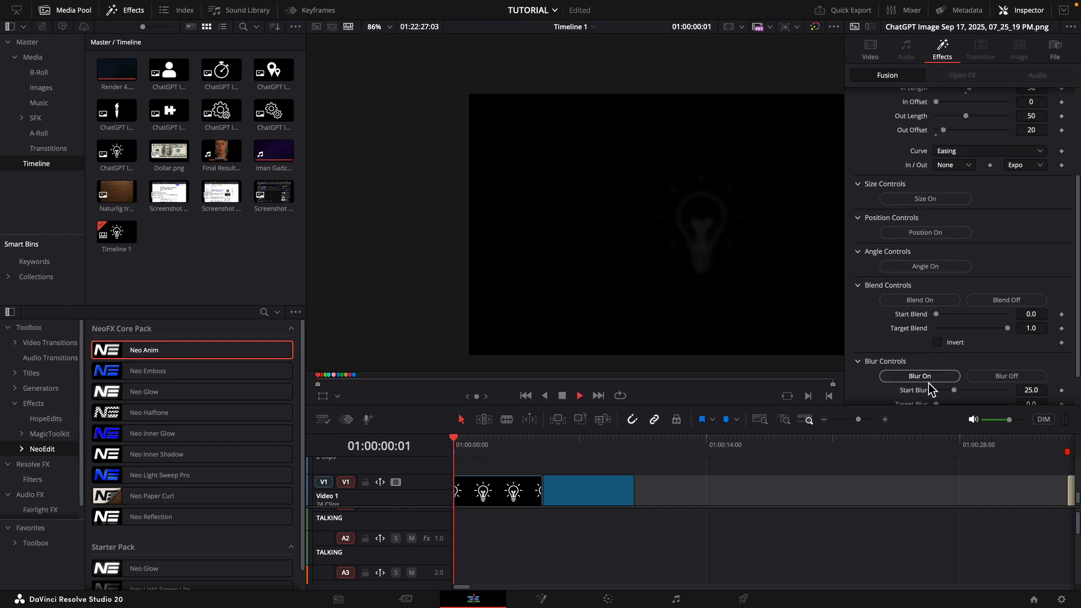
{"action": "left_click", "coordinate": [454, 445]}
{"action": "key", "text": "space"}
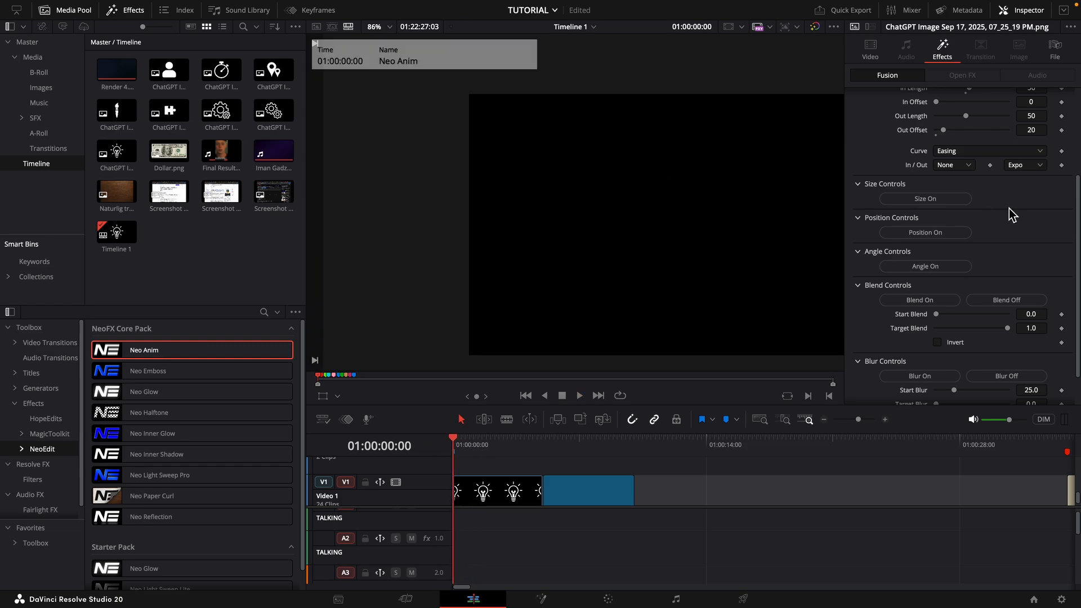
- Turn off the blend animation and play the blur animation on its own
{"action": "left_click", "coordinate": [1006, 300]}
{"action": "key", "text": "space"}
{"action": "key", "text": "space"}
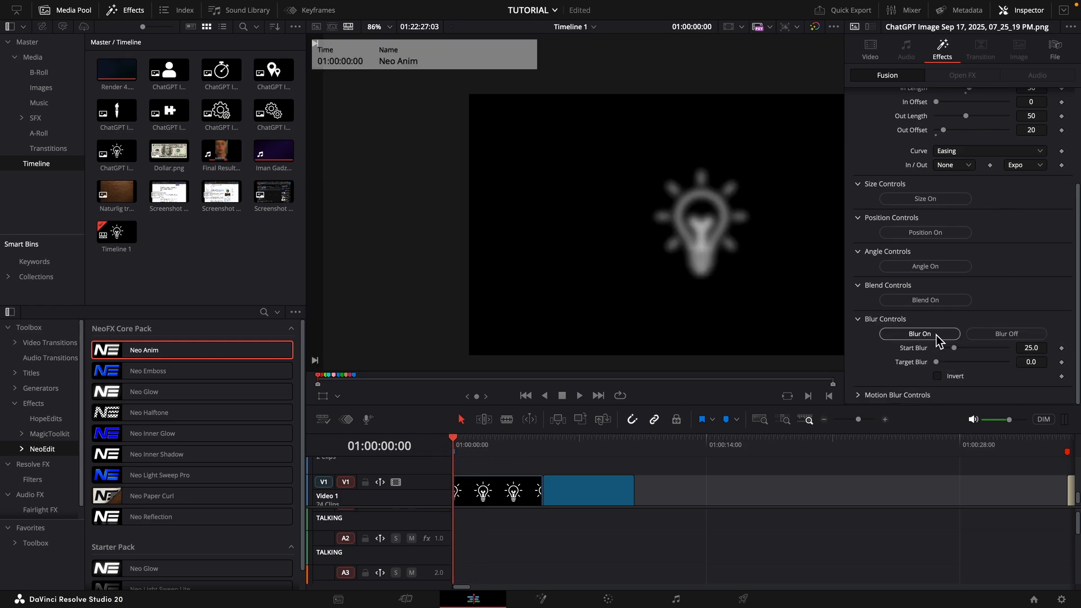
- Turn the blend and position animations back on and set the position Angle to -90
{"action": "left_click", "coordinate": [932, 300]}
{"action": "left_click", "coordinate": [937, 232]}
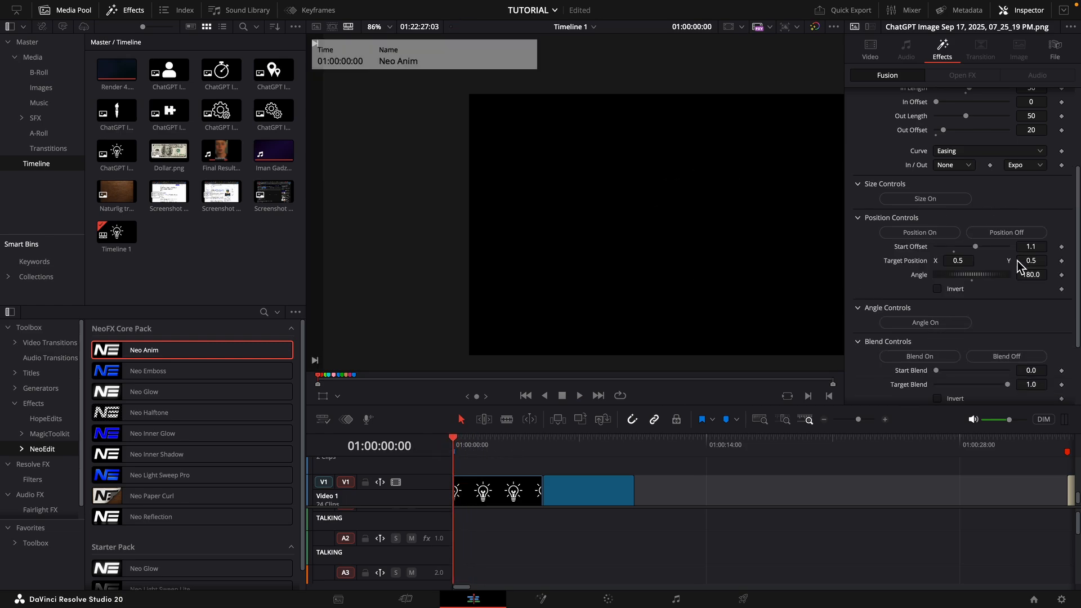
{"action": "left_click", "coordinate": [1036, 277]}
{"action": "type", "text": "-90"}
{"action": "key", "text": "Tab"}
- Set the position Start Offset to 0.084 and play the combined animation from the start of the clip
{"action": "left_click", "coordinate": [1043, 247]}
{"action": "left_click_drag", "start_coordinate": [975, 248], "coordinate": [943, 248]}
{"action": "key", "text": "space"}
{"action": "key", "text": "space"}
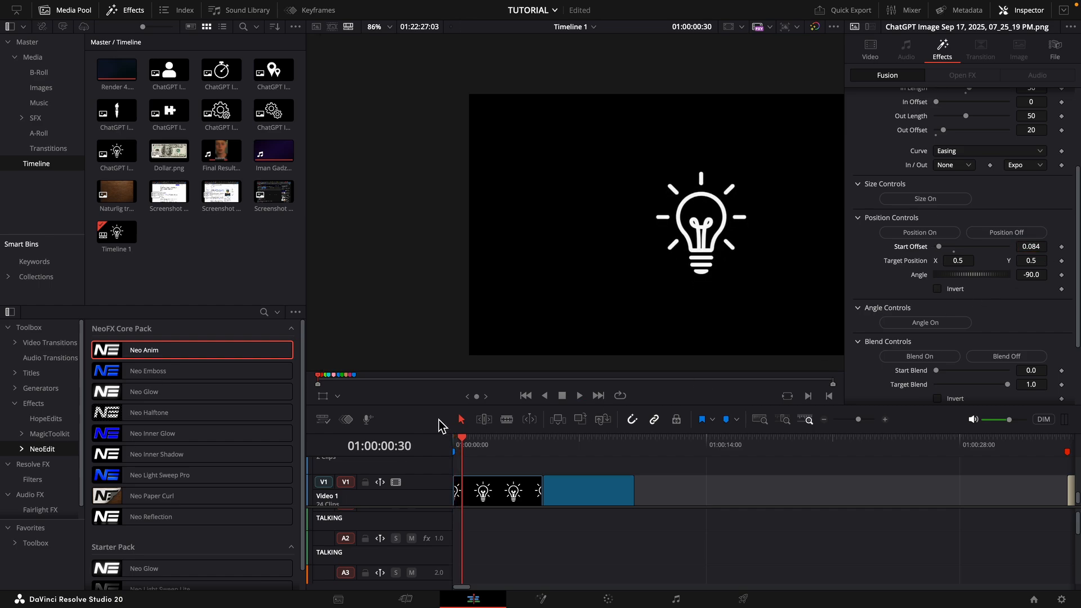
{"action": "left_click_drag", "start_coordinate": [462, 438], "coordinate": [432, 441]}
{"action": "key", "text": "space"}
{"action": "key", "text": "space"}
- Expand the Motion Blur Controls and examine the motion blur option
{"action": "scroll", "coordinate": [955, 345], "scroll_direction": "down", "scroll_amount": 3}
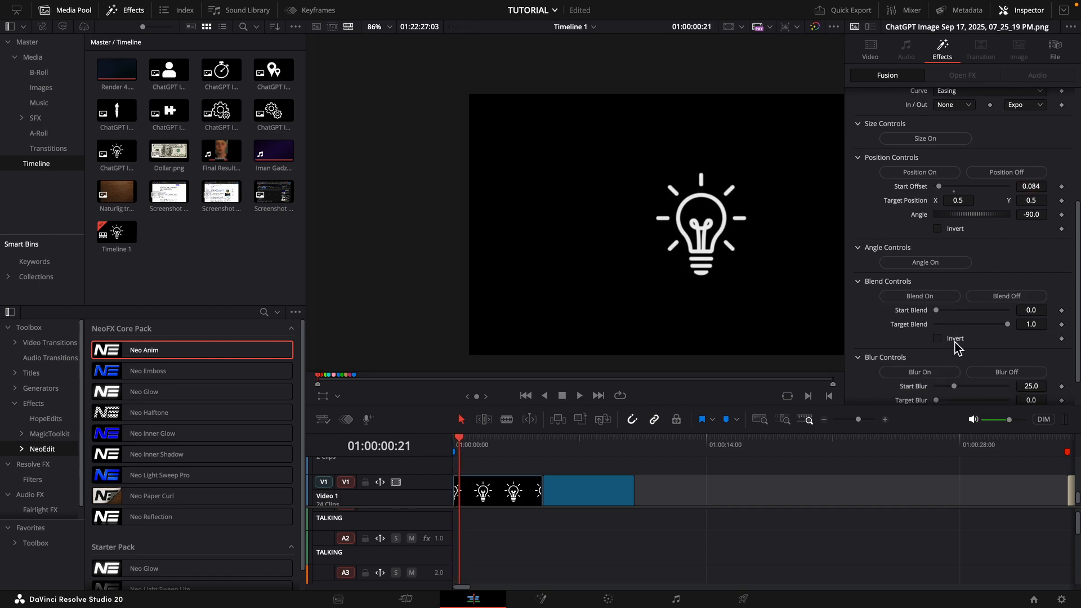
{"action": "left_click", "coordinate": [860, 396]}
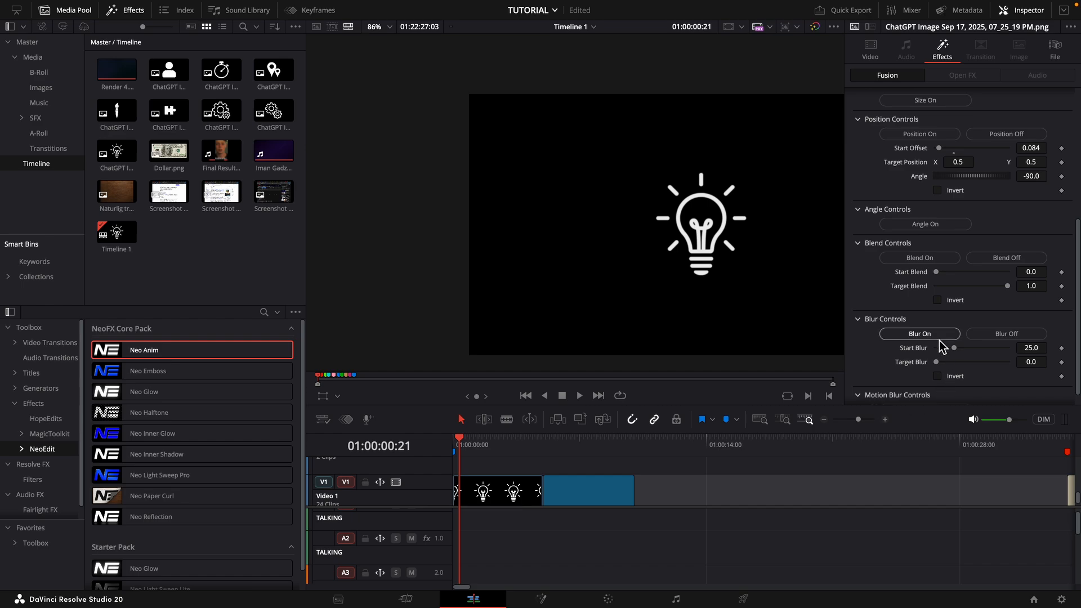
{"action": "scroll", "coordinate": [912, 379], "scroll_direction": "down", "scroll_amount": 1}
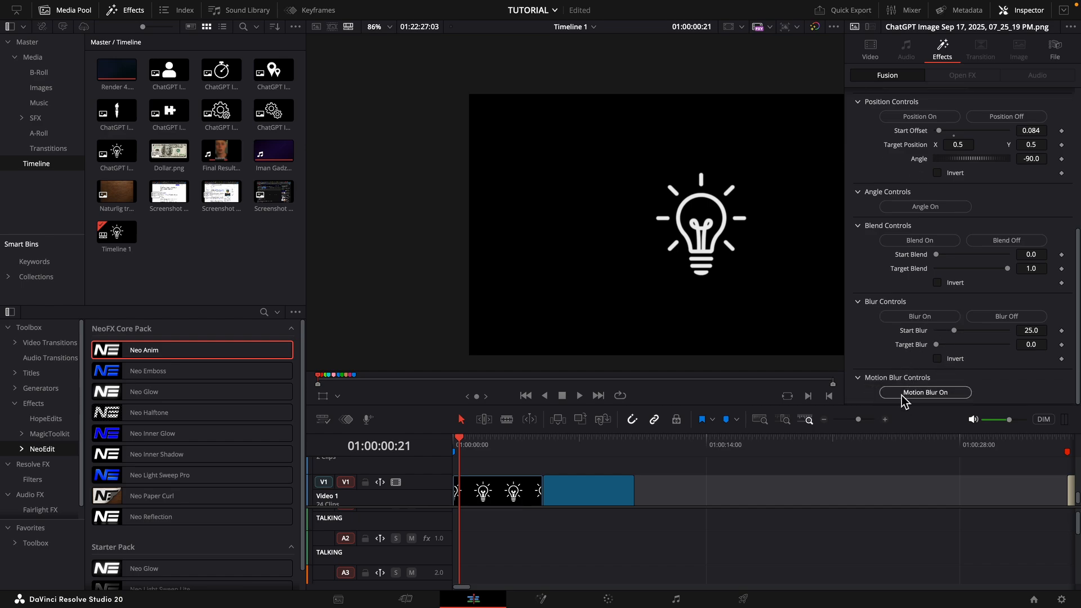
- Disable the Out animation on the existing Neo Anim and add a second Neo Anim to the light bulb clip
{"action": "scroll", "coordinate": [918, 349], "scroll_direction": "up", "scroll_amount": 5}
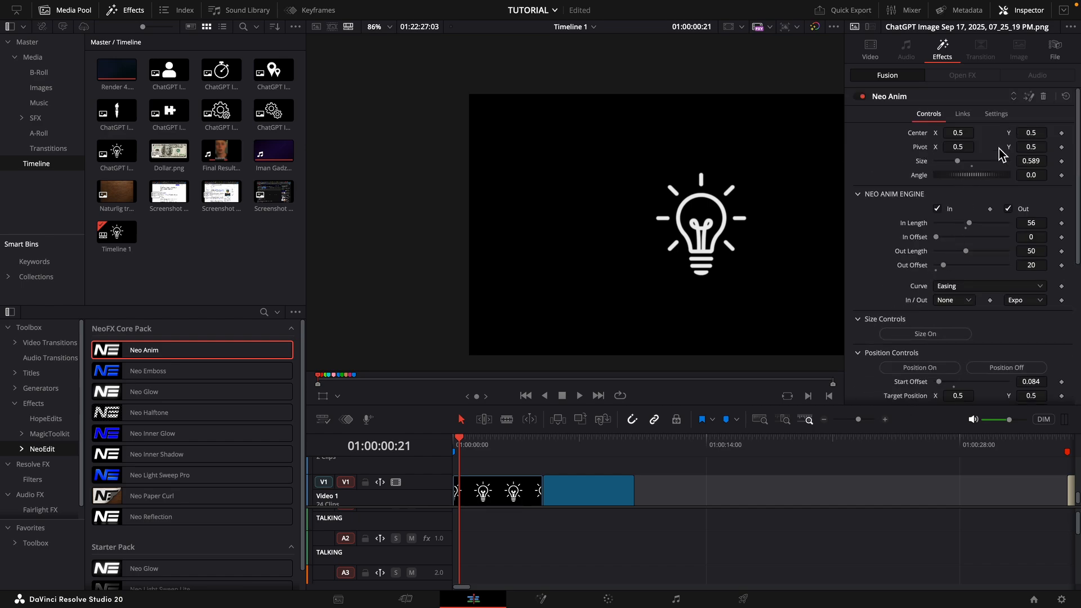
{"action": "mouse_move", "coordinate": [461, 449]}
{"action": "left_mouse_down"}
{"action": "mouse_move", "coordinate": [449, 444]}
{"action": "mouse_move", "coordinate": [460, 446]}
{"action": "left_mouse_up"}
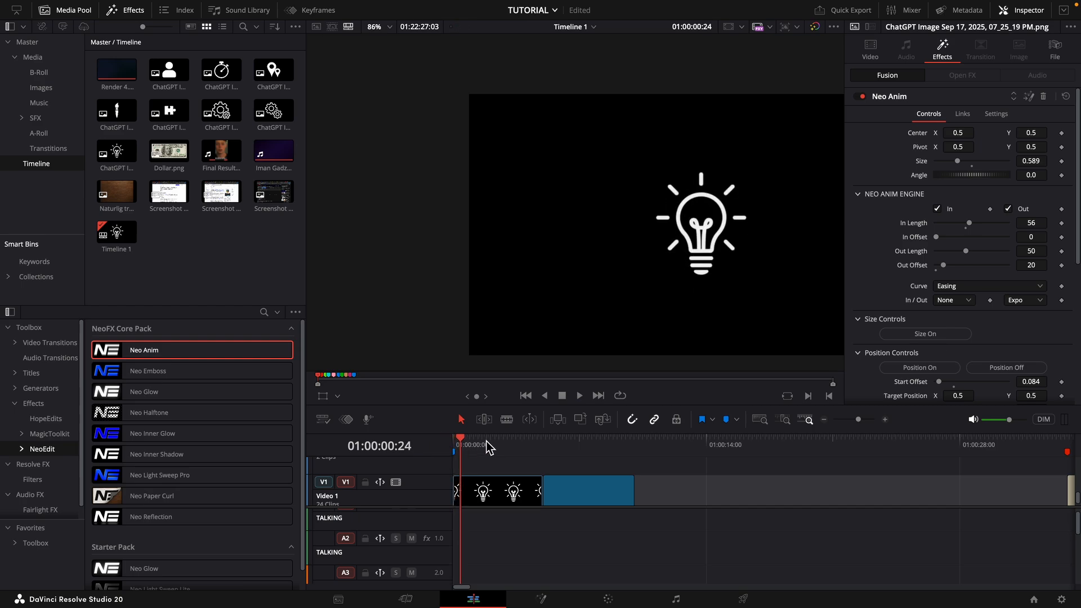
{"action": "left_click", "coordinate": [1020, 211]}
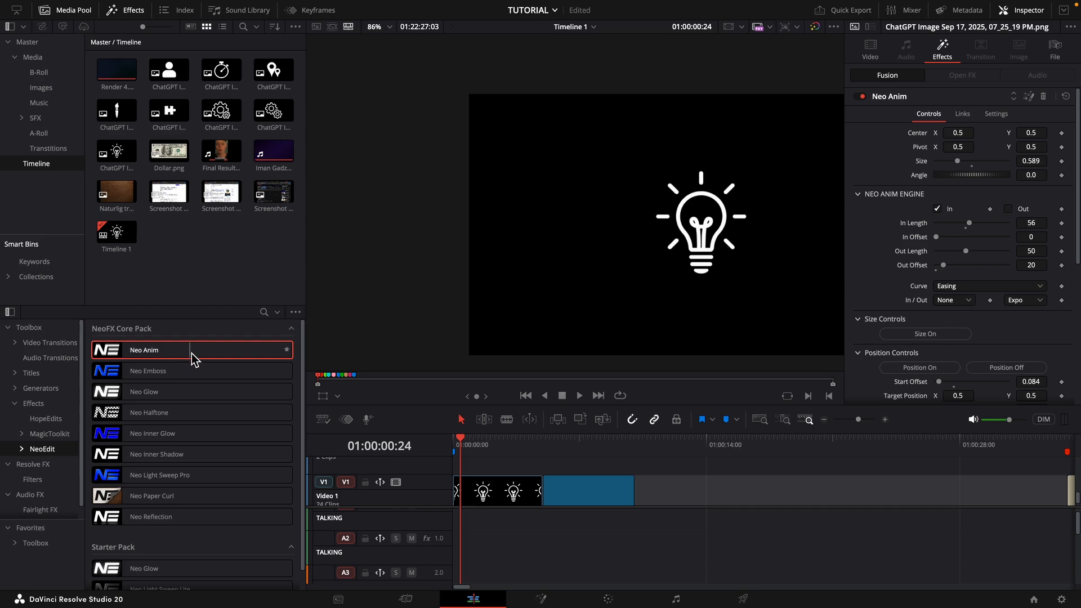
{"action": "left_click_drag", "start_coordinate": [193, 355], "coordinate": [497, 505]}
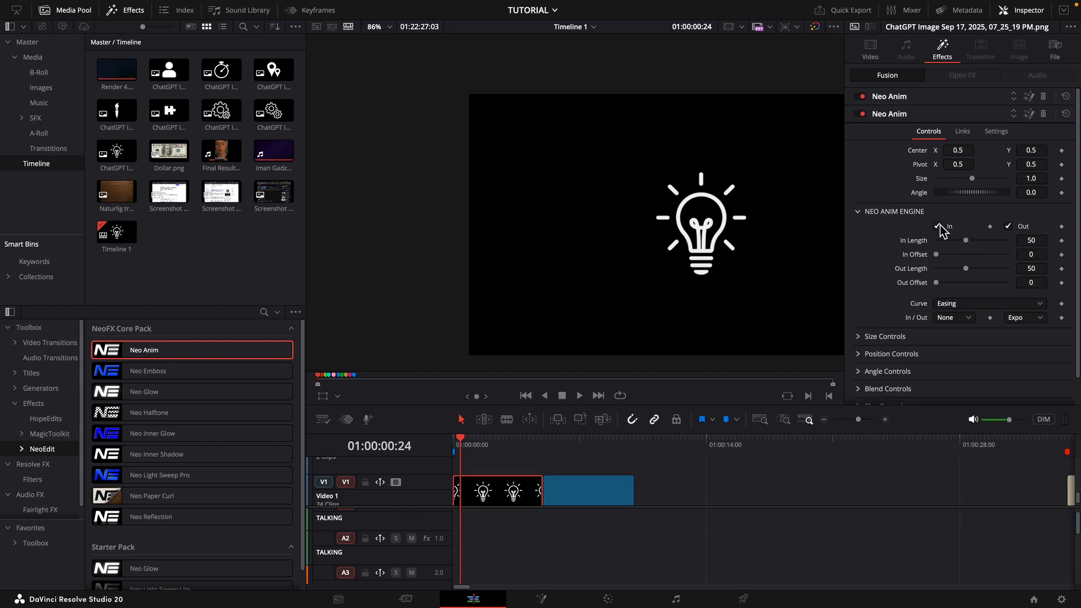
- Disable the In animation on the second Neo Anim, turn on its size animation and preview the clip's exit
{"action": "scroll", "coordinate": [945, 229], "scroll_direction": "down", "scroll_amount": 1}
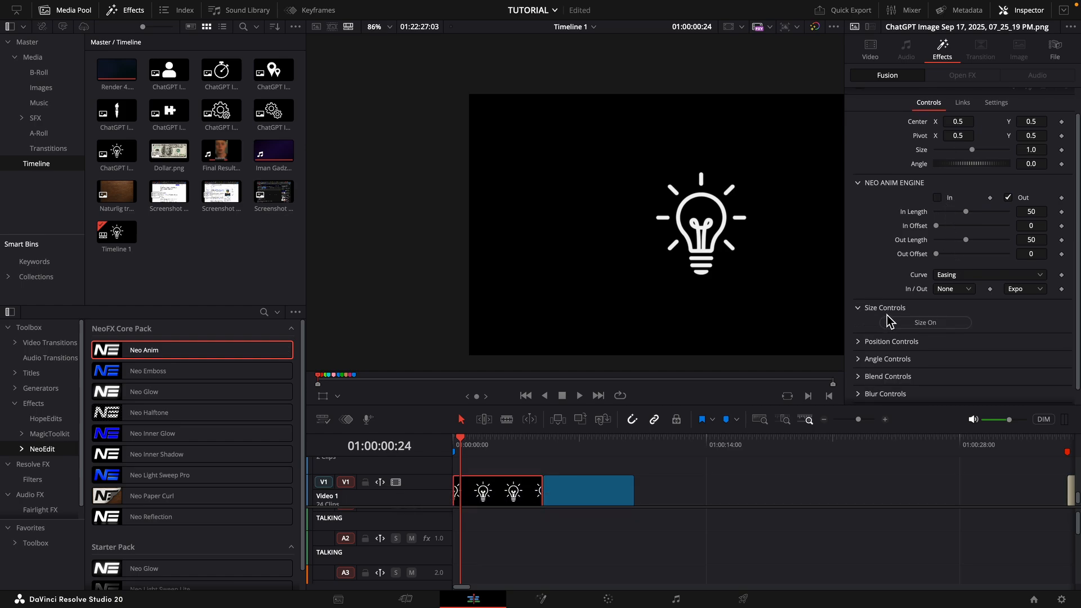
{"action": "left_click", "coordinate": [885, 309]}
{"action": "key", "text": "space"}
{"action": "left_click", "coordinate": [520, 441]}
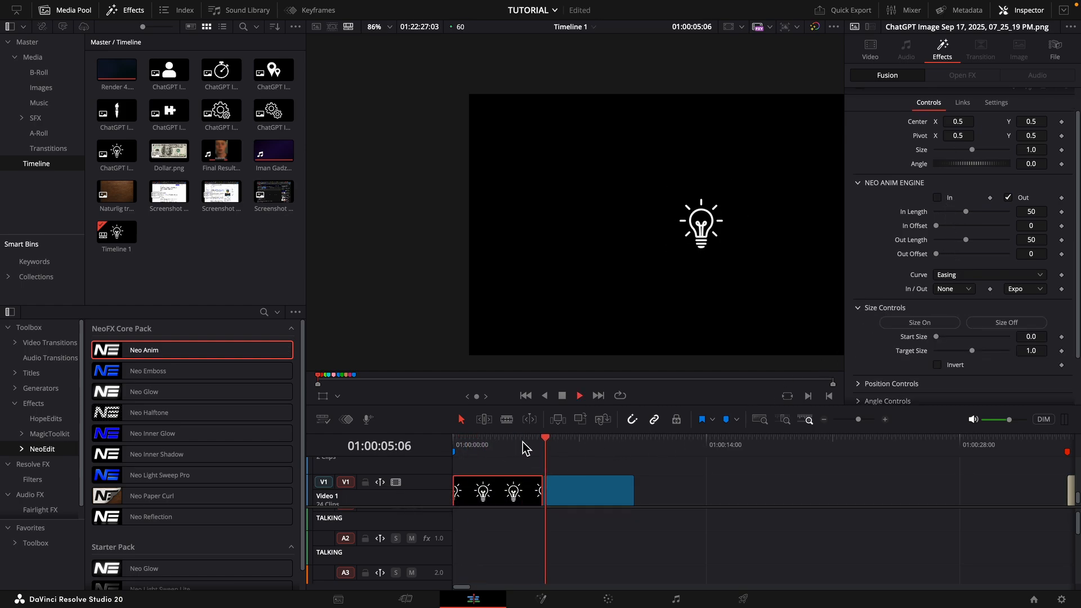
{"action": "key", "text": "space"}
- Play the clip from the start and check the entrance and exit frames on the timeline
{"action": "left_click_drag", "start_coordinate": [530, 442], "coordinate": [439, 445]}
{"action": "key", "text": "space"}
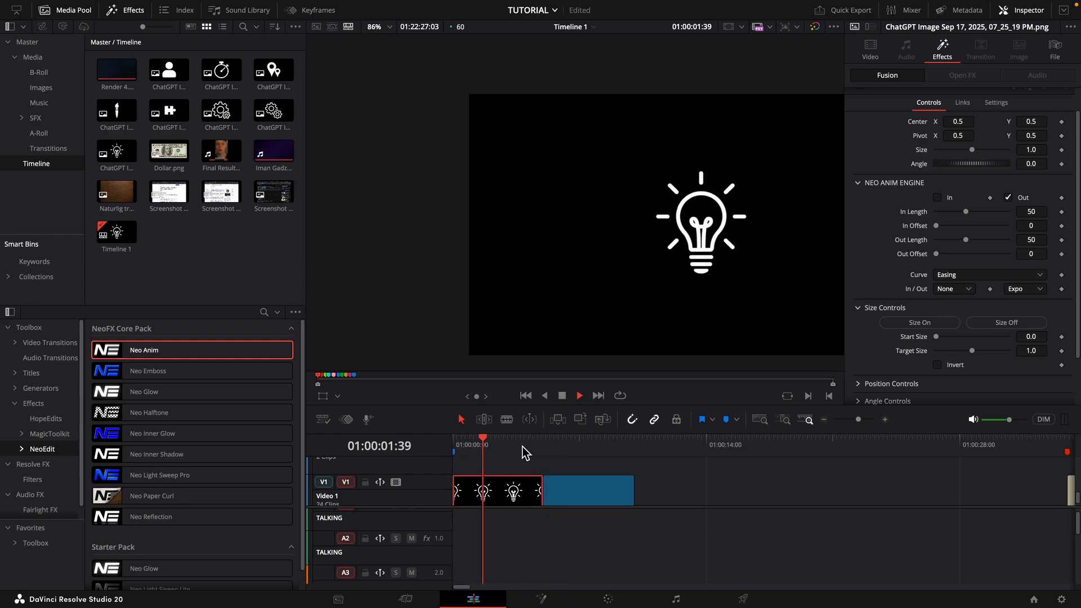
{"action": "left_click", "coordinate": [463, 460]}
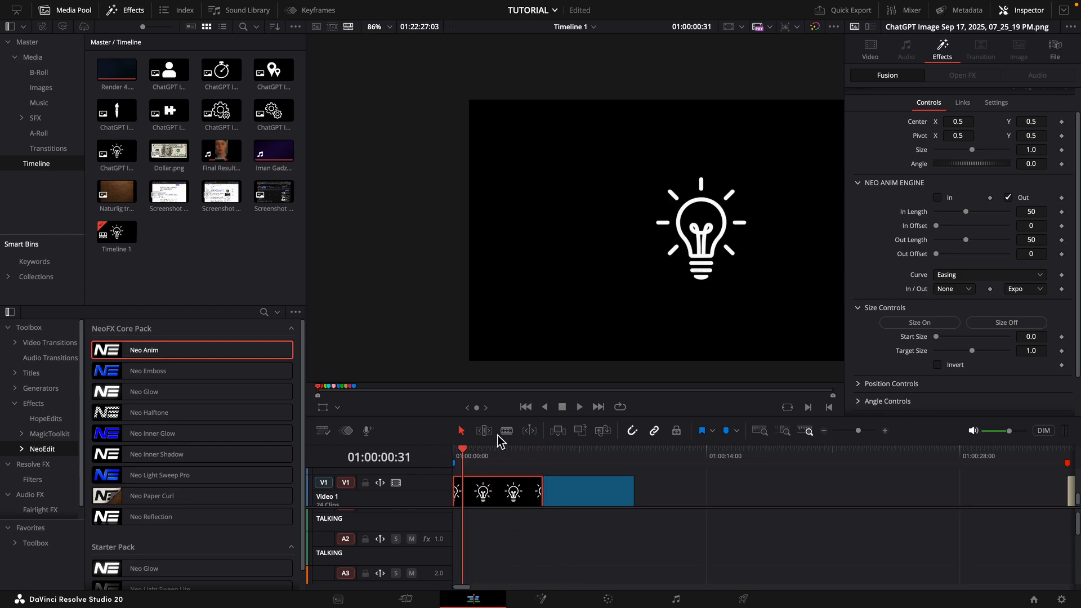
{"action": "left_click_drag", "start_coordinate": [484, 452], "coordinate": [464, 458]}
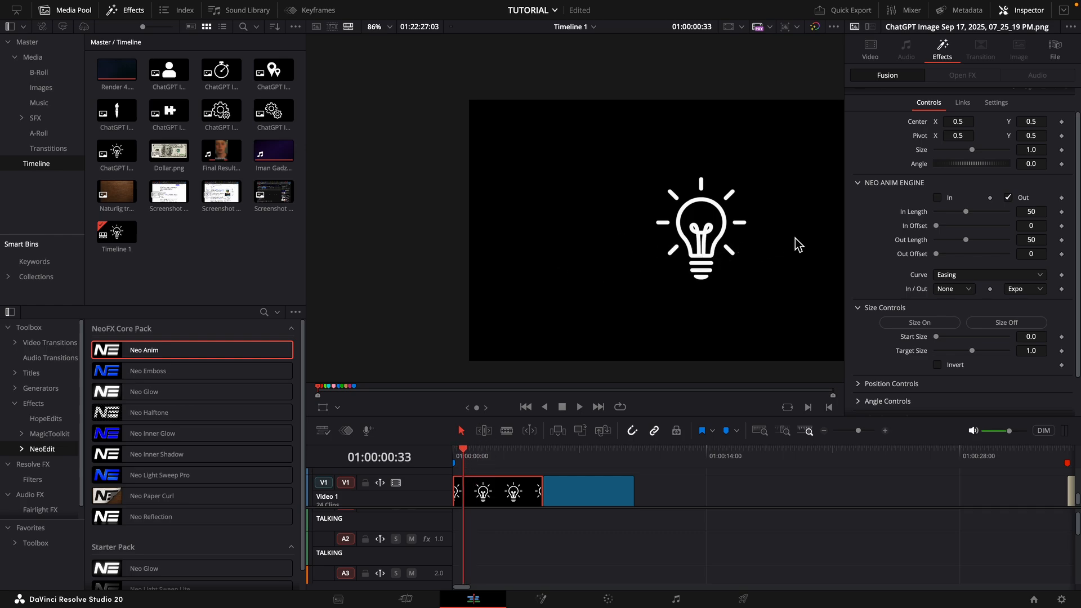
{"action": "left_click", "coordinate": [543, 457]}
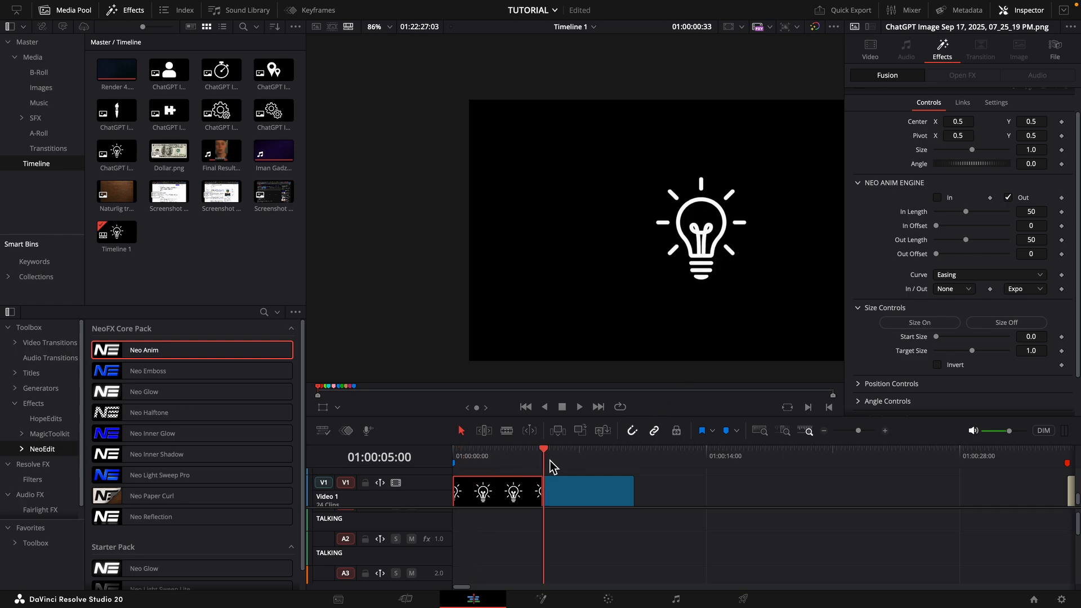
- Open the clip in the Fusion page and delete the NeoAnim_1 and NeoAnim_2 nodes
{"action": "left_click", "coordinate": [523, 594]}
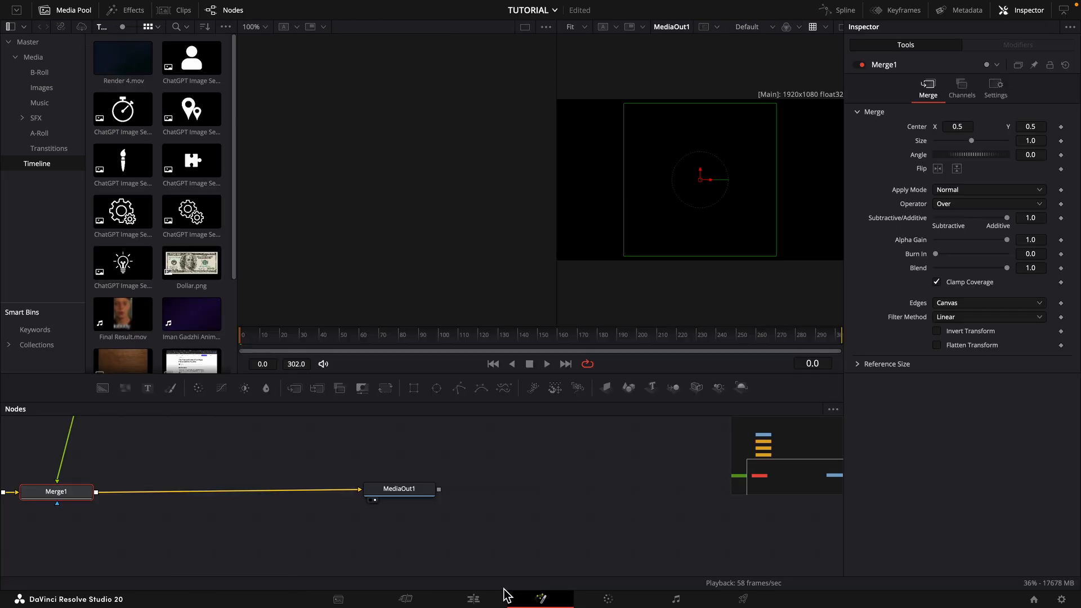
{"action": "left_click_drag", "start_coordinate": [281, 473], "coordinate": [191, 518]}
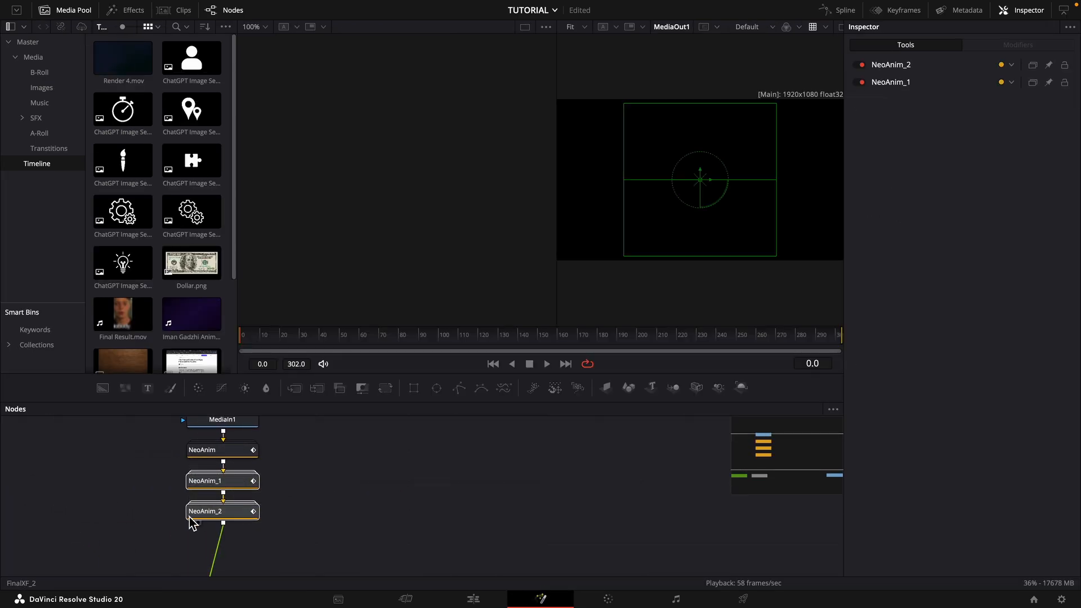
{"action": "key", "text": "Delete"}
- View the remaining NeoAnim node, switch the viewer back to MediaOut1 and play the composition
{"action": "left_click", "coordinate": [230, 450]}
{"action": "key", "text": "2"}
{"action": "key", "text": "space"}
{"action": "scroll", "coordinate": [248, 483], "scroll_direction": "down", "scroll_amount": 5}
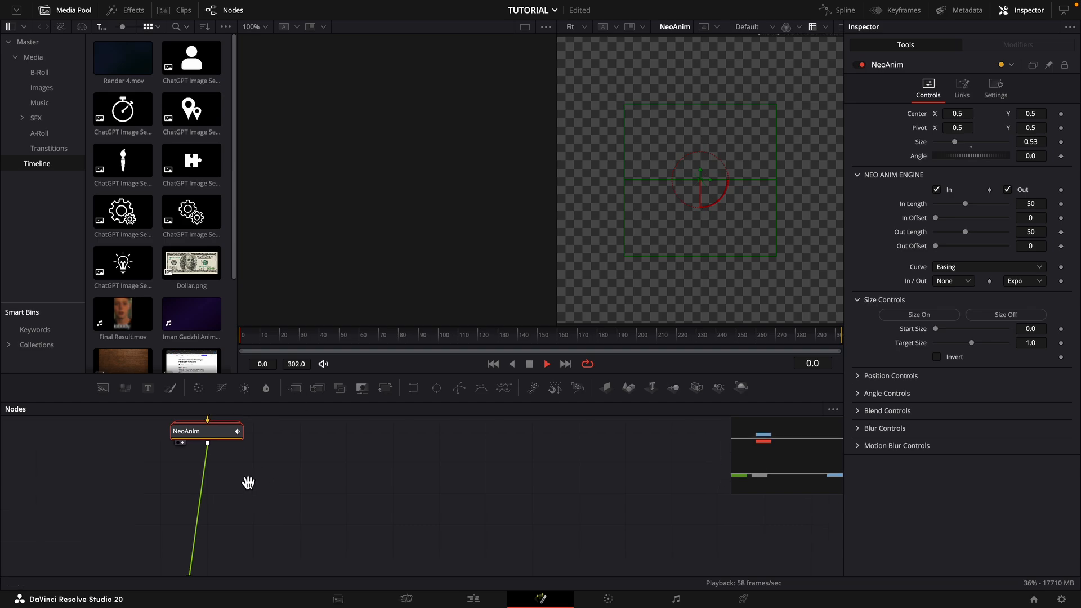
{"action": "left_click", "coordinate": [493, 545]}
{"action": "key", "text": "2"}
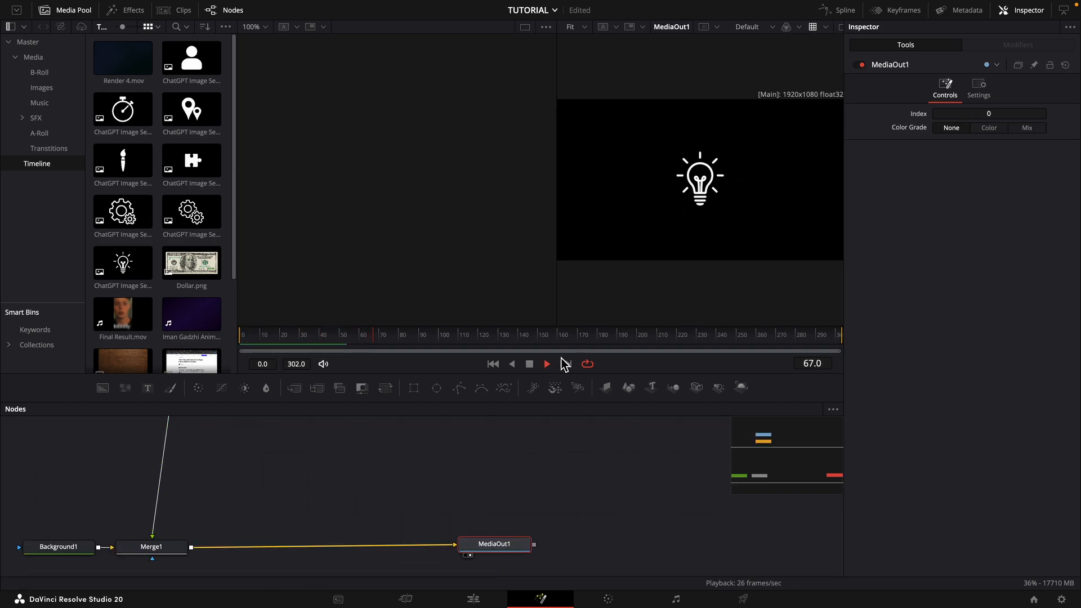
{"action": "key", "text": "space"}
- Insert a second Neo Anim node directly after the existing NeoAnim node
{"action": "left_click_drag", "start_coordinate": [397, 446], "coordinate": [513, 510]}
{"action": "left_click", "coordinate": [285, 453]}
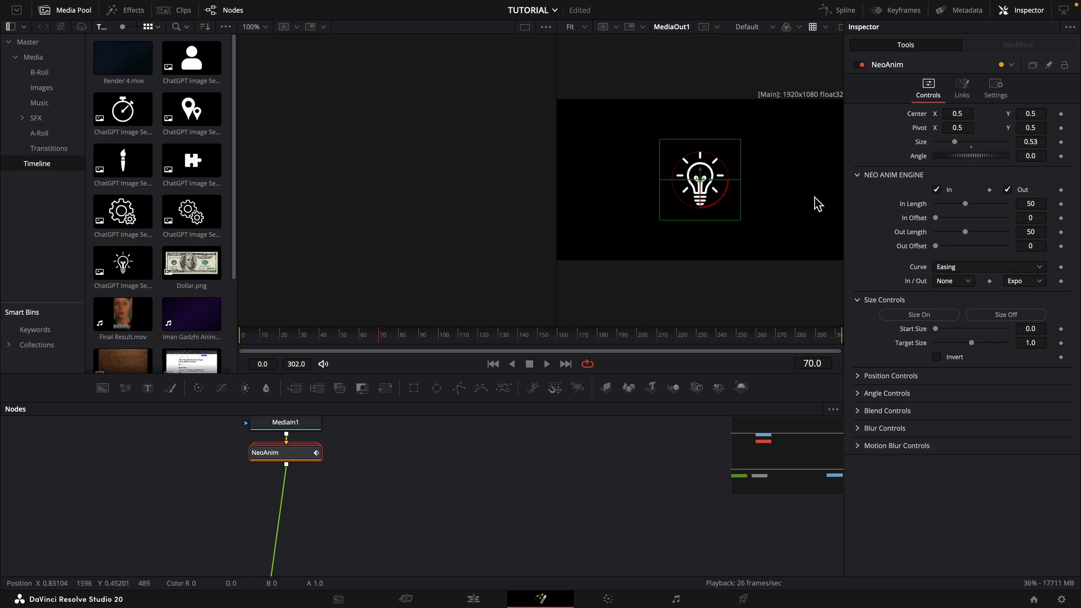
{"action": "key", "text": "shift+space"}
{"action": "type", "text": "neo em"}
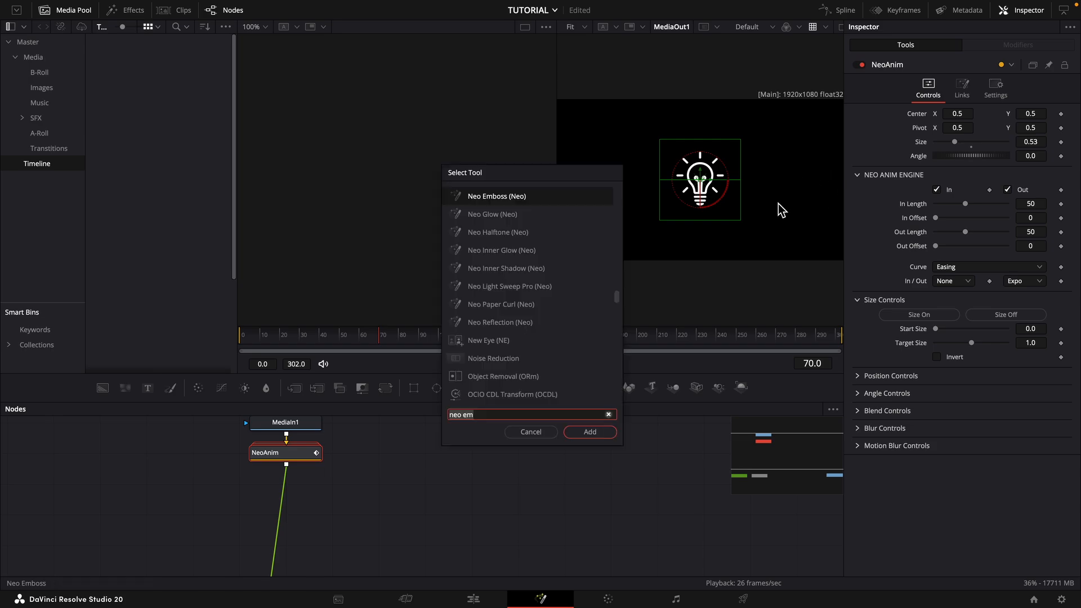
{"action": "type", "text": "neo an"}
{"action": "key", "text": "Return"}
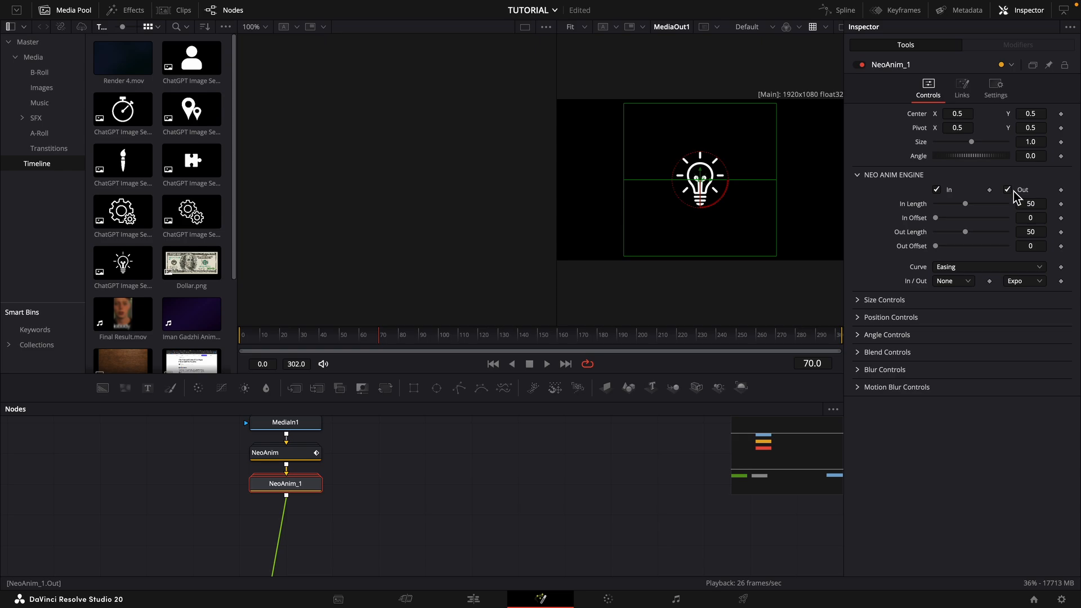
- Disable the Out animation on the new Neo Anim node, turn on its position animation and scrub through the entrance
{"action": "left_click", "coordinate": [1014, 190]}
{"action": "left_click", "coordinate": [878, 317]}
{"action": "left_click", "coordinate": [246, 338]}
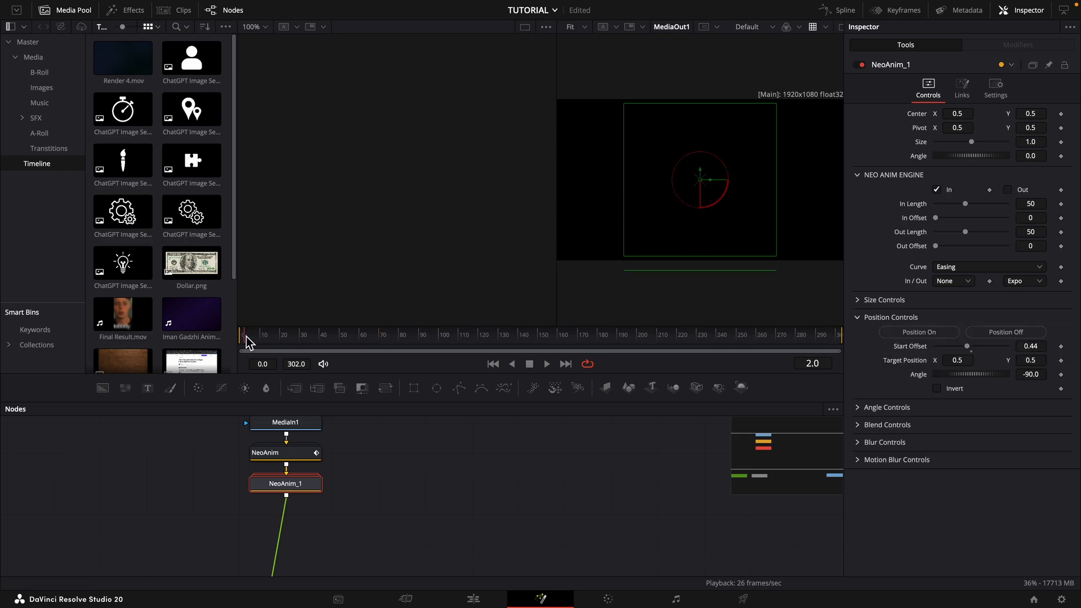
{"action": "left_click_drag", "start_coordinate": [246, 338], "coordinate": [305, 337]}
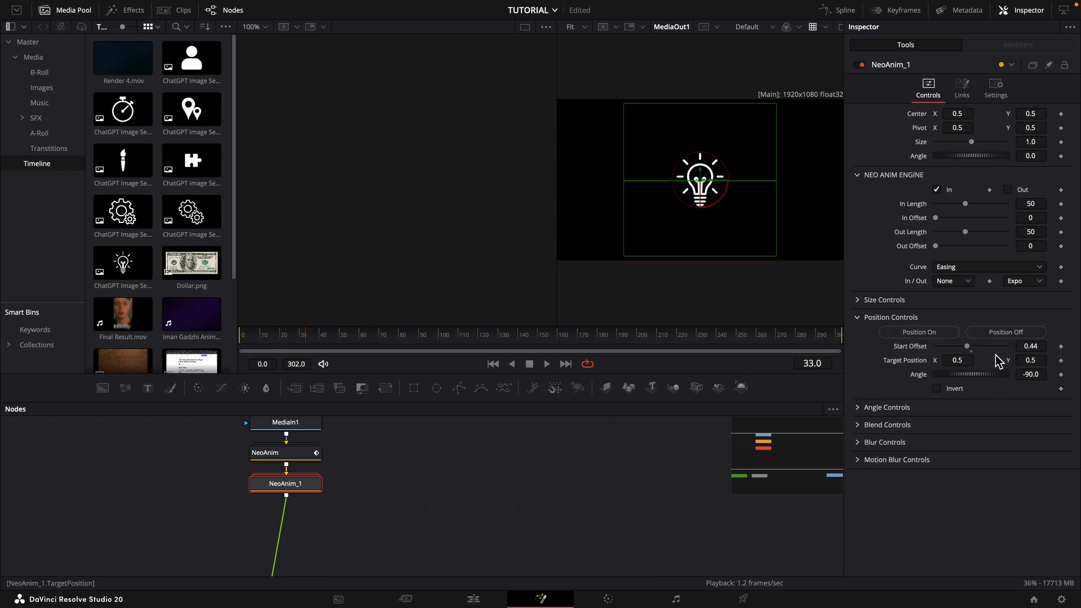
- Set the position animation's start offset to 0.072 and play the entrance from near the start
{"action": "left_click_drag", "start_coordinate": [1037, 353], "coordinate": [1032, 349]}
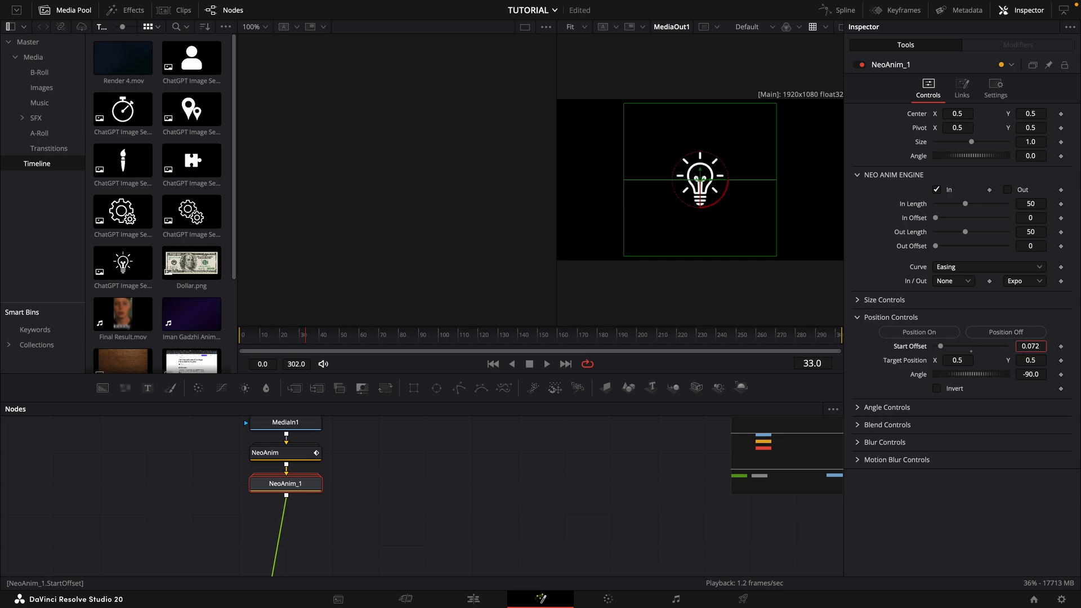
{"action": "key", "text": "space"}
{"action": "key", "text": "space"}
{"action": "left_click", "coordinate": [247, 338]}
{"action": "key", "text": "space"}
{"action": "key", "text": "space"}
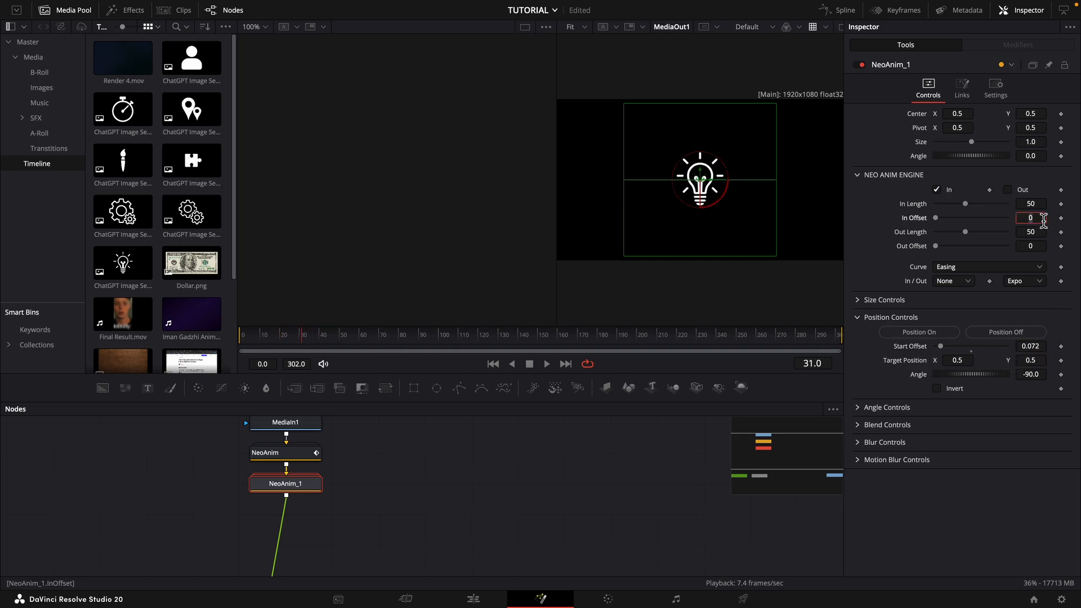
- Set the second Neo Anim's In Offset to 50 and play both animations from the start with the first NeoAnim selected
{"action": "key", "text": "Tab"}
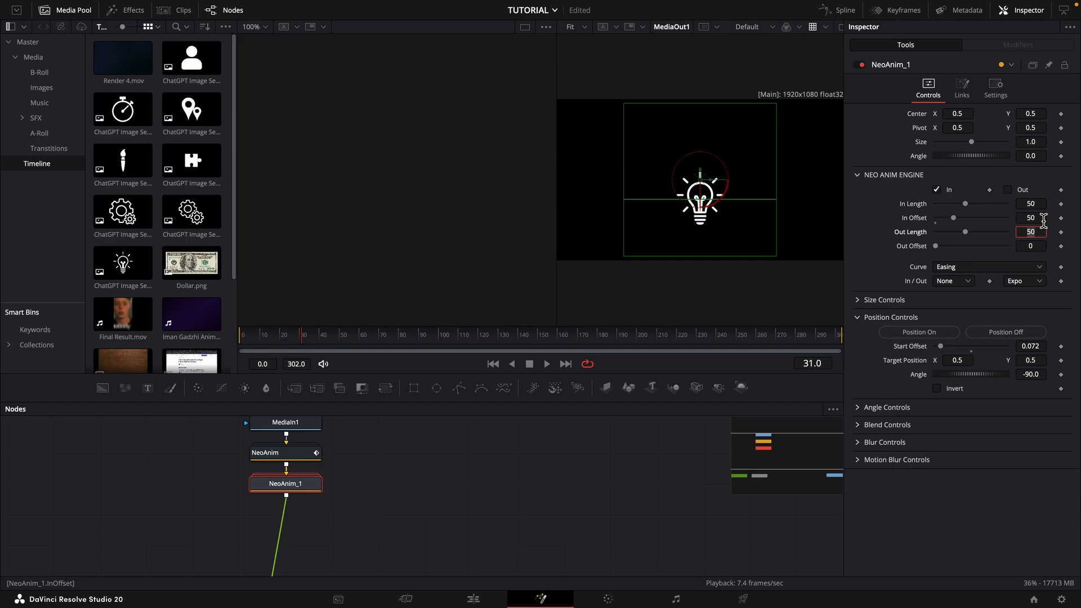
{"action": "left_click", "coordinate": [290, 452]}
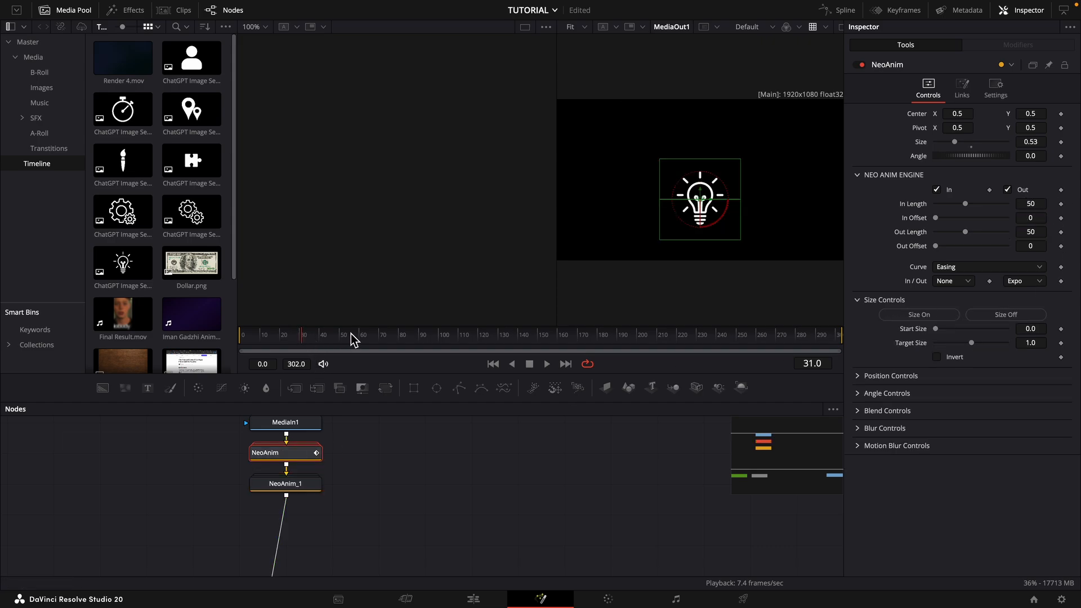
{"action": "left_click_drag", "start_coordinate": [341, 334], "coordinate": [220, 339]}
{"action": "key", "text": "space"}
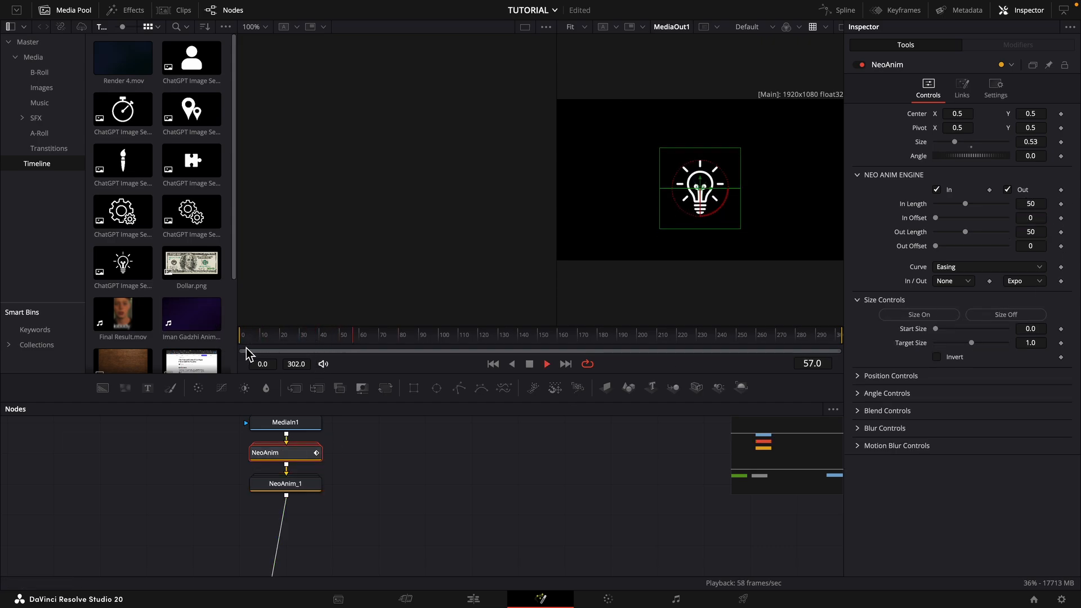
{"action": "key", "text": "space"}
- Invert the position animation on NeoAnim_1 and scrub to check the movement
{"action": "left_click", "coordinate": [294, 484]}
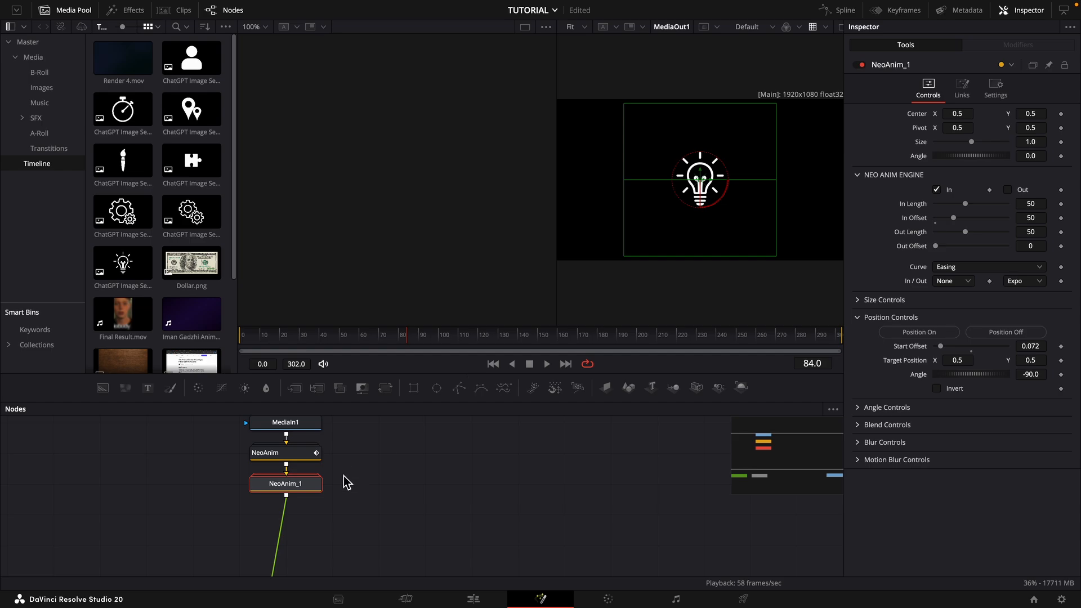
{"action": "left_click", "coordinate": [955, 389]}
{"action": "mouse_move", "coordinate": [369, 338]}
{"action": "left_mouse_down"}
{"action": "mouse_move", "coordinate": [258, 335]}
{"action": "mouse_move", "coordinate": [364, 335]}
{"action": "left_mouse_up"}
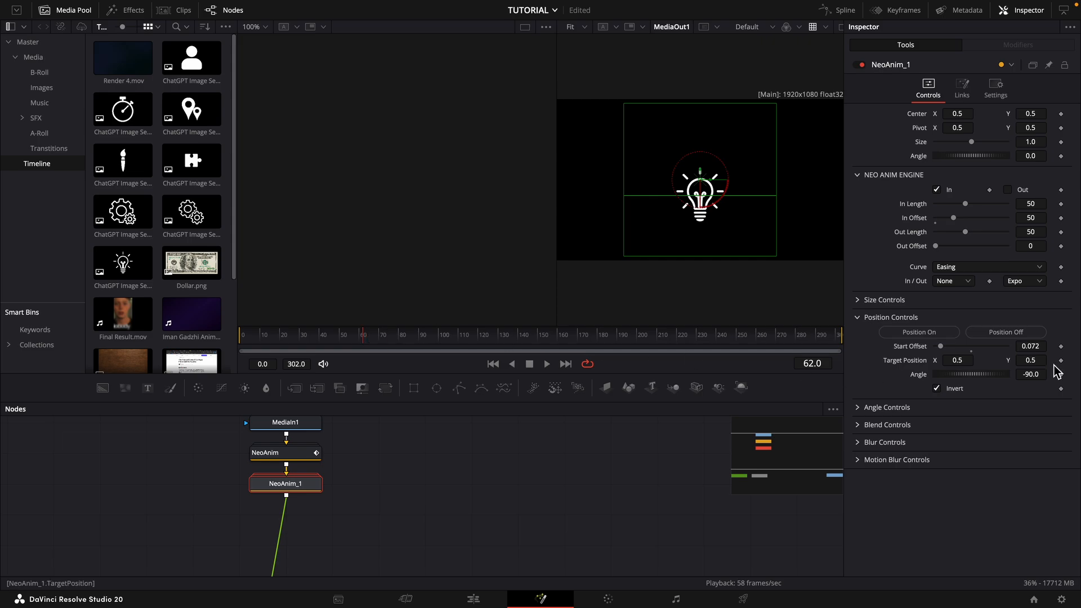
- Try a position angle of 180 on NeoAnim_1
{"action": "left_click", "coordinate": [1040, 374]}
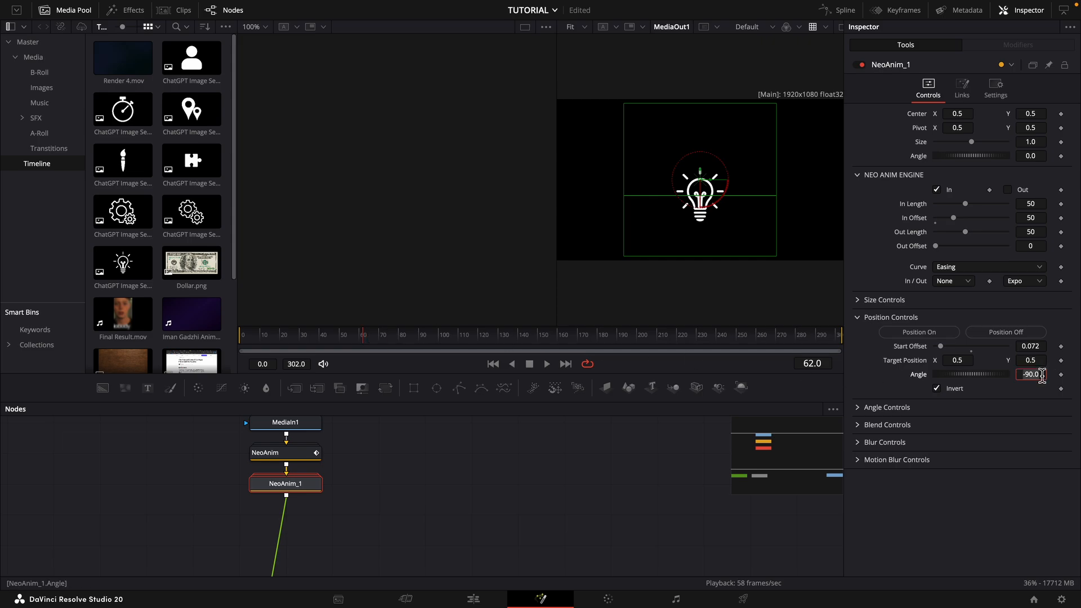
{"action": "type", "text": "180"}
{"action": "key", "text": "Return"}
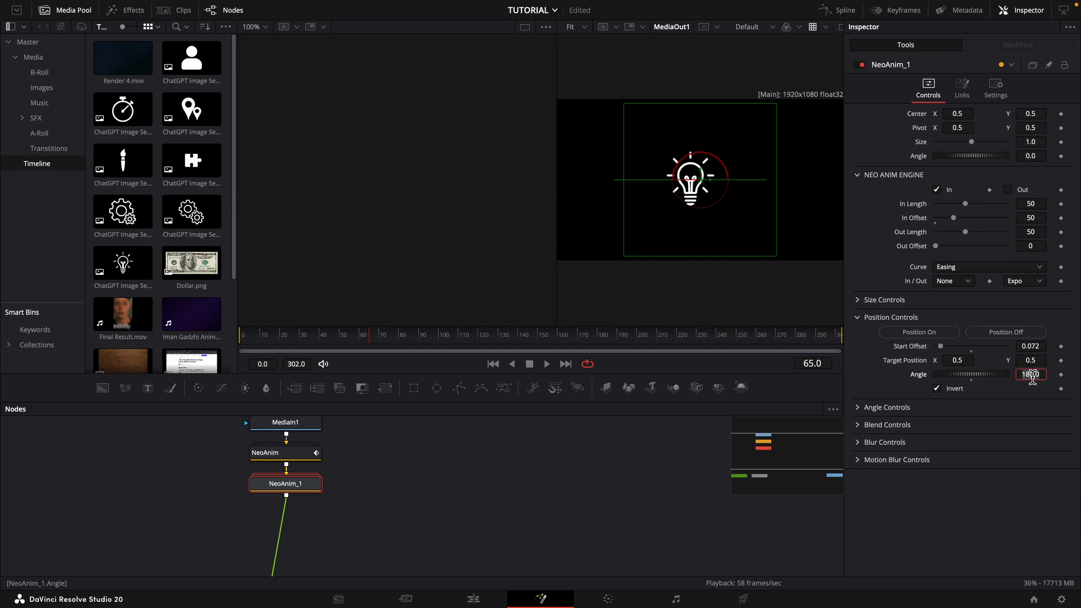
- Set the position angle to 0 and the start offset to 0.208, and play the sideways move
{"action": "type", "text": "0"}
{"action": "key", "text": "Tab"}
{"action": "left_click_drag", "start_coordinate": [1032, 348], "coordinate": [1069, 348]}
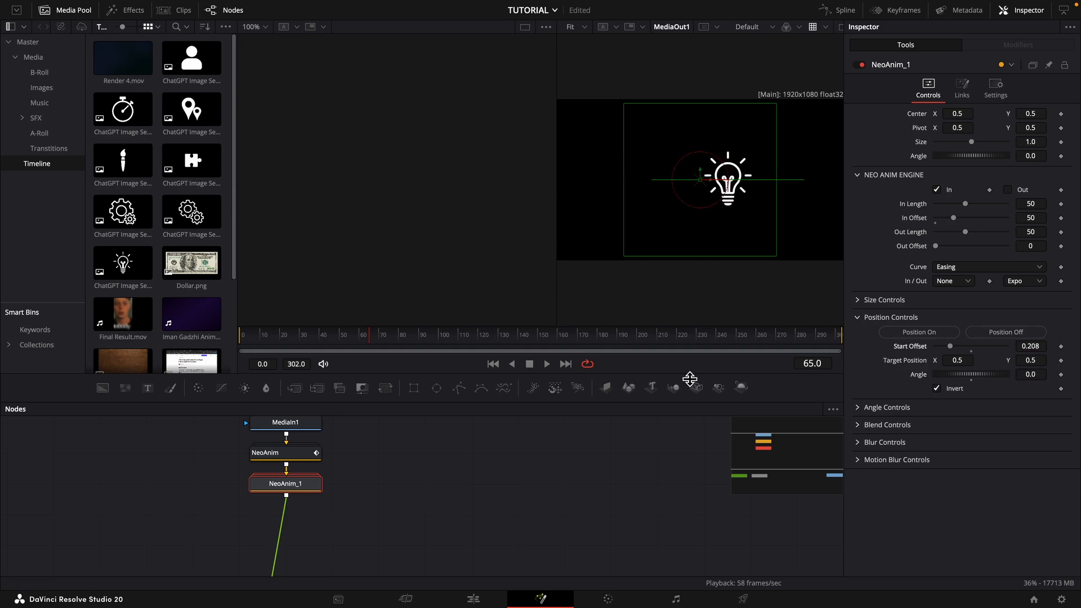
{"action": "left_click", "coordinate": [292, 335]}
{"action": "key", "text": "space"}
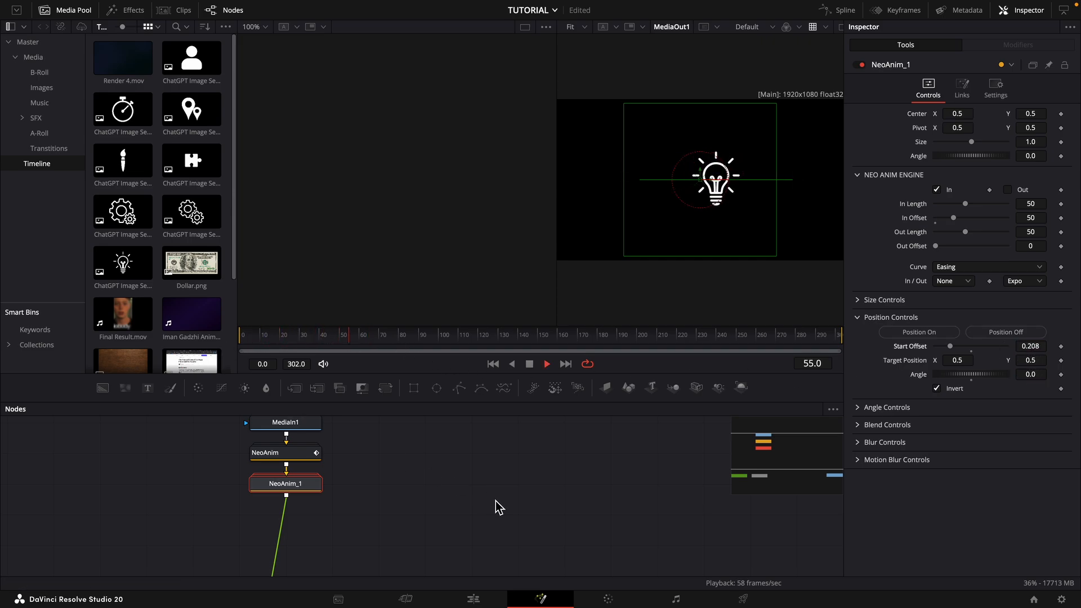
{"action": "key", "text": "space"}
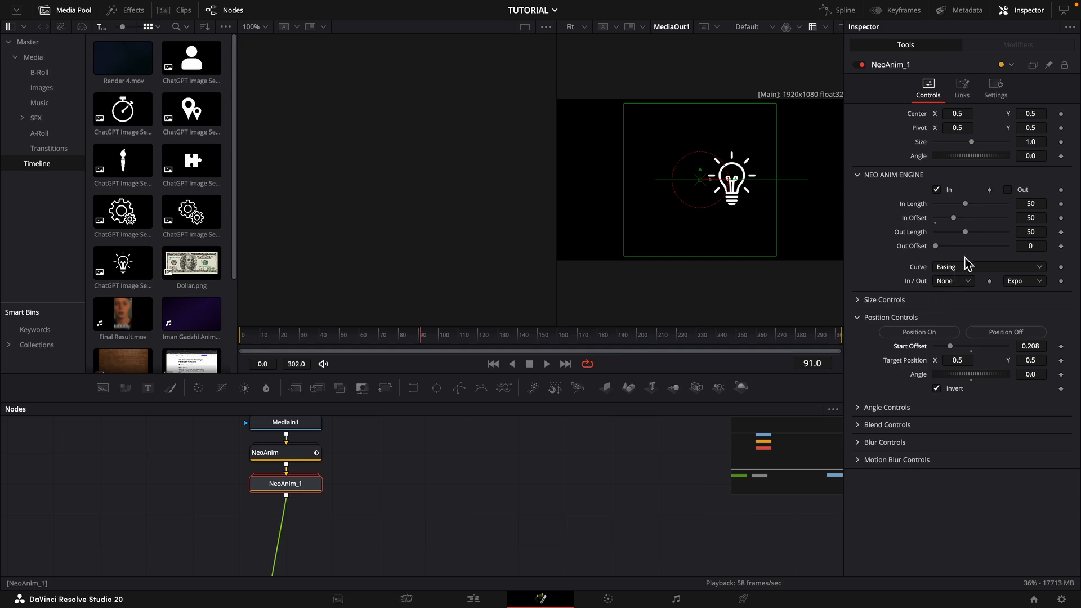
- Switch NeoAnim_1 to a Custom curve, shape it into a smooth S with both end handles horizontal, and play it
{"action": "left_click", "coordinate": [955, 283]}
{"action": "left_click", "coordinate": [959, 268]}
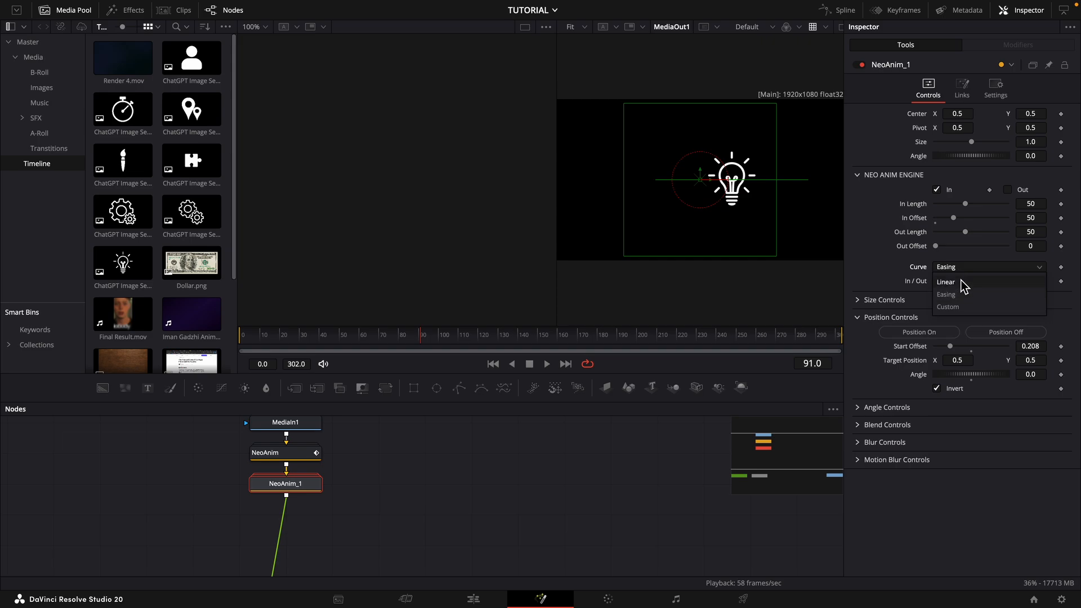
{"action": "left_click", "coordinate": [960, 309]}
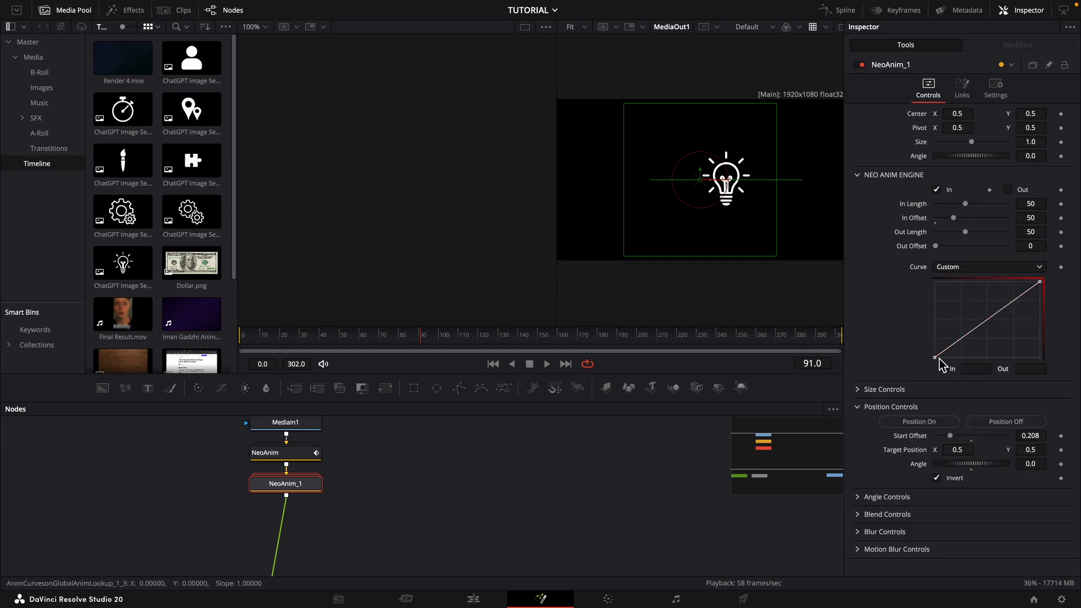
{"action": "left_click_drag", "start_coordinate": [969, 333], "coordinate": [988, 358]}
{"action": "left_click_drag", "start_coordinate": [1040, 282], "coordinate": [984, 281]}
{"action": "key", "text": "space"}
{"action": "left_click", "coordinate": [368, 336]}
{"action": "left_click", "coordinate": [296, 337]}
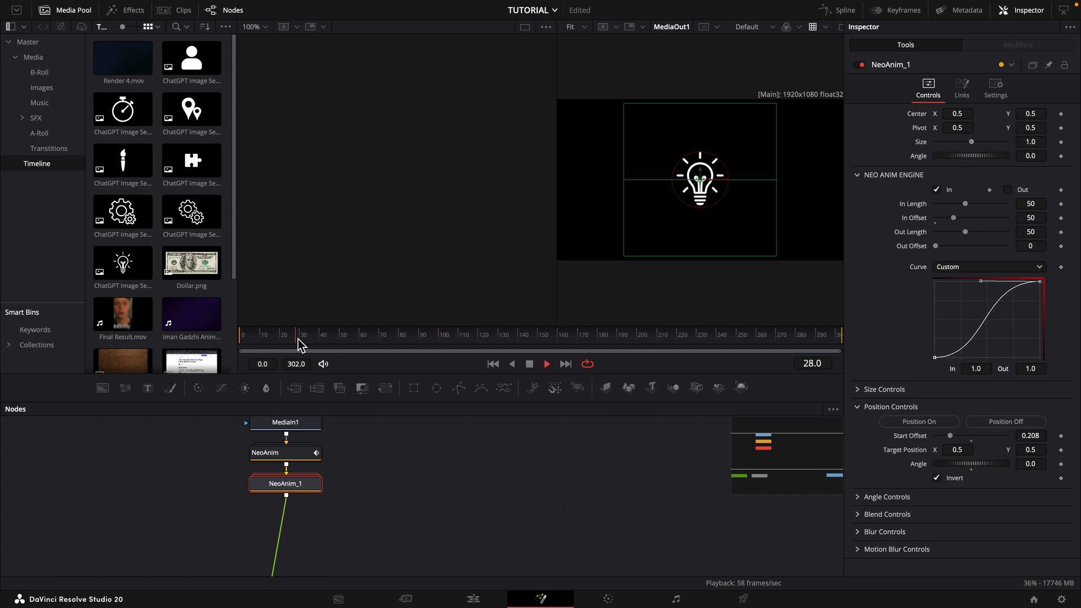
- Set NeoAnim_1's In Length to 24 and play the faster sideways move
{"action": "left_click", "coordinate": [1030, 204]}
{"action": "type", "text": "35"}
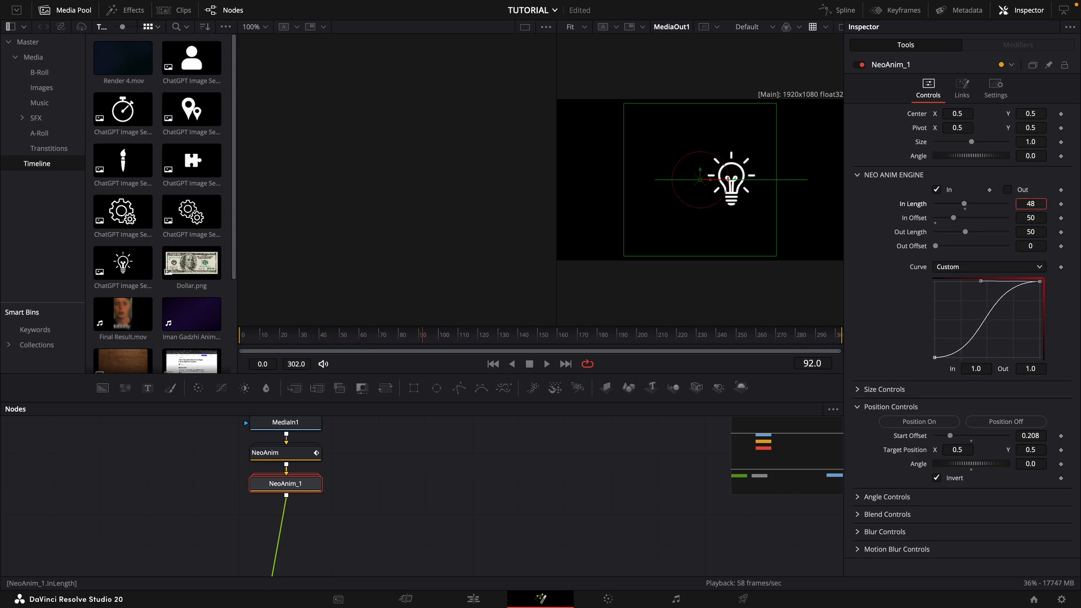
{"action": "key", "text": "Return"}
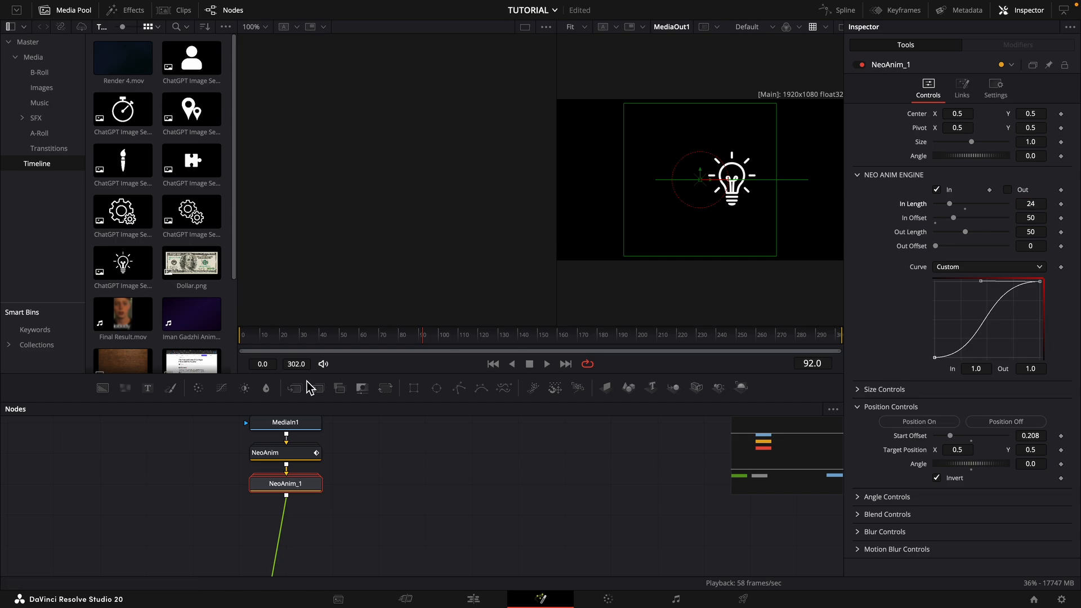
{"action": "left_click", "coordinate": [354, 339]}
{"action": "key", "text": "space"}
- Turn on motion blur for NeoAnim_1 and play the composition to preview it
{"action": "key", "text": "space"}
{"action": "left_click", "coordinate": [862, 550]}
{"action": "left_click", "coordinate": [904, 563]}
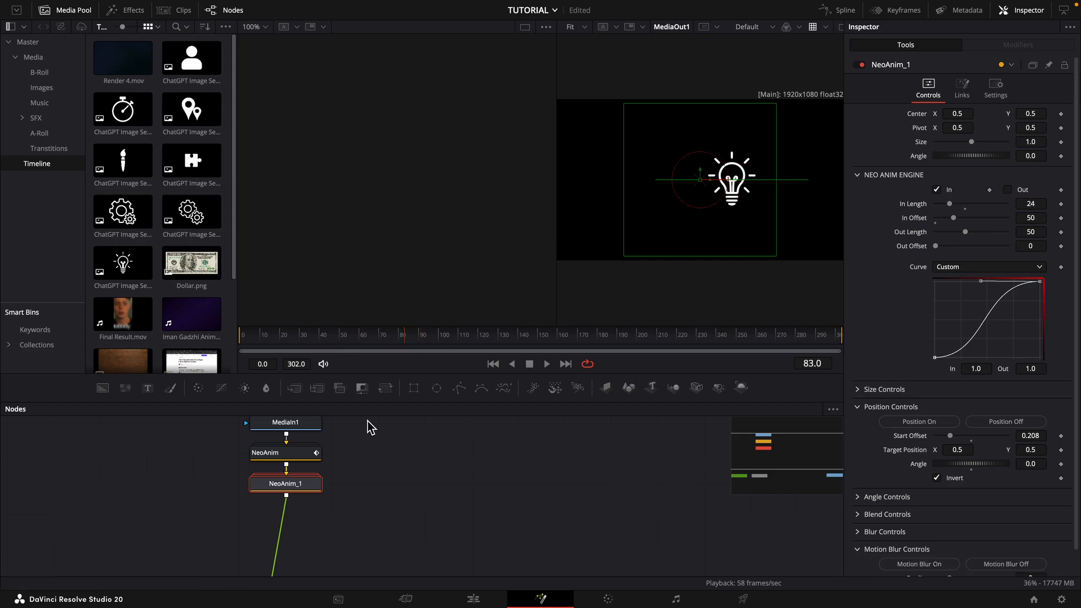
{"action": "left_click", "coordinate": [262, 338]}
{"action": "key", "text": "space"}
{"action": "left_click", "coordinate": [369, 337]}
{"action": "key", "text": "space"}
{"action": "left_click", "coordinate": [415, 490]}
{"action": "left_click_drag", "start_coordinate": [425, 498], "coordinate": [443, 424]}
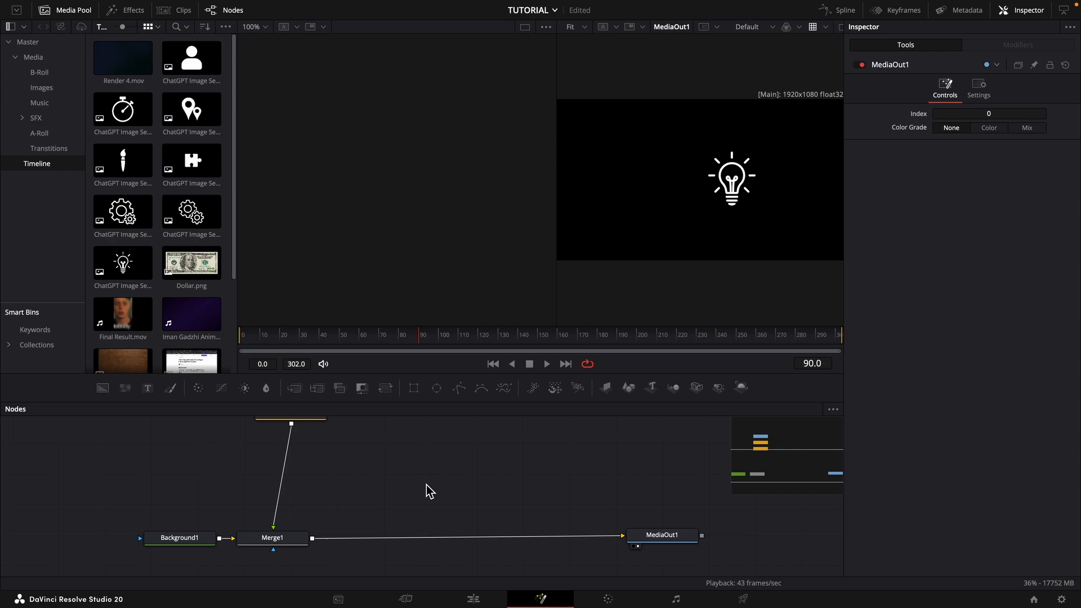
{"action": "left_click_drag", "start_coordinate": [430, 491], "coordinate": [586, 583]}
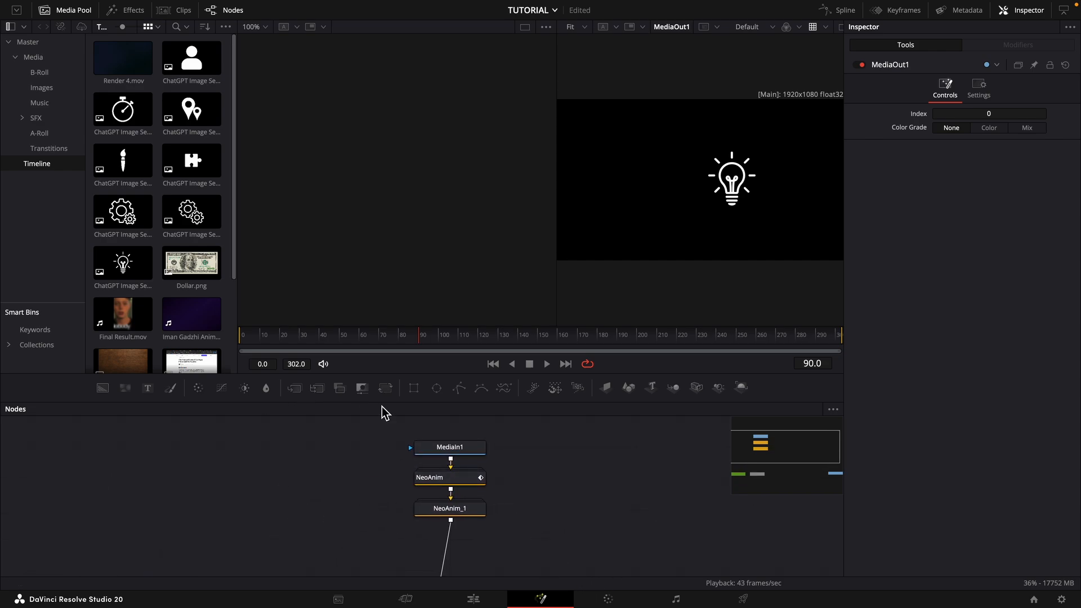